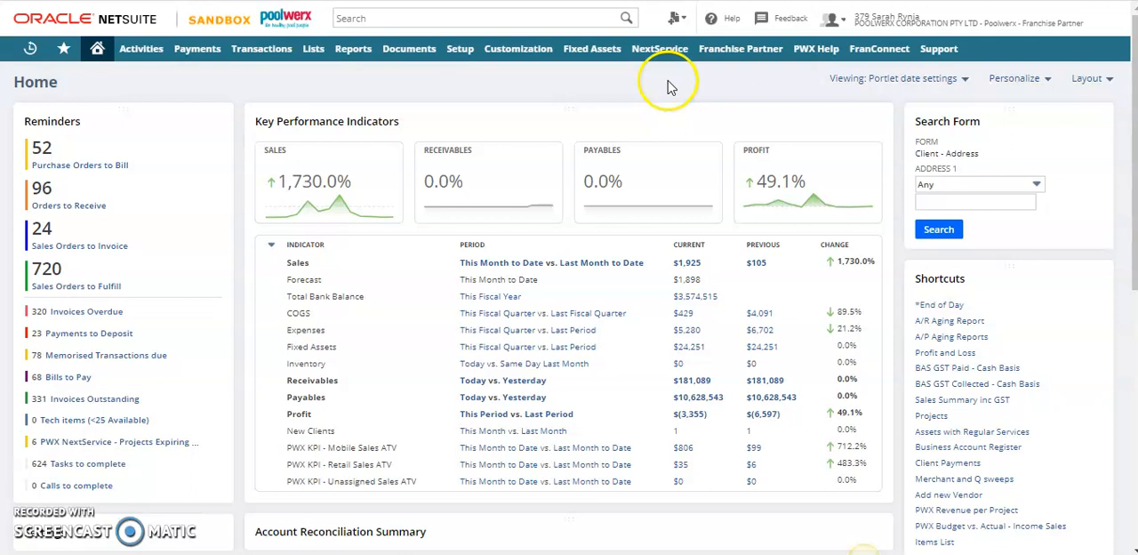
Start a new client record and set its category to Residential
mouse_move(689, 25)
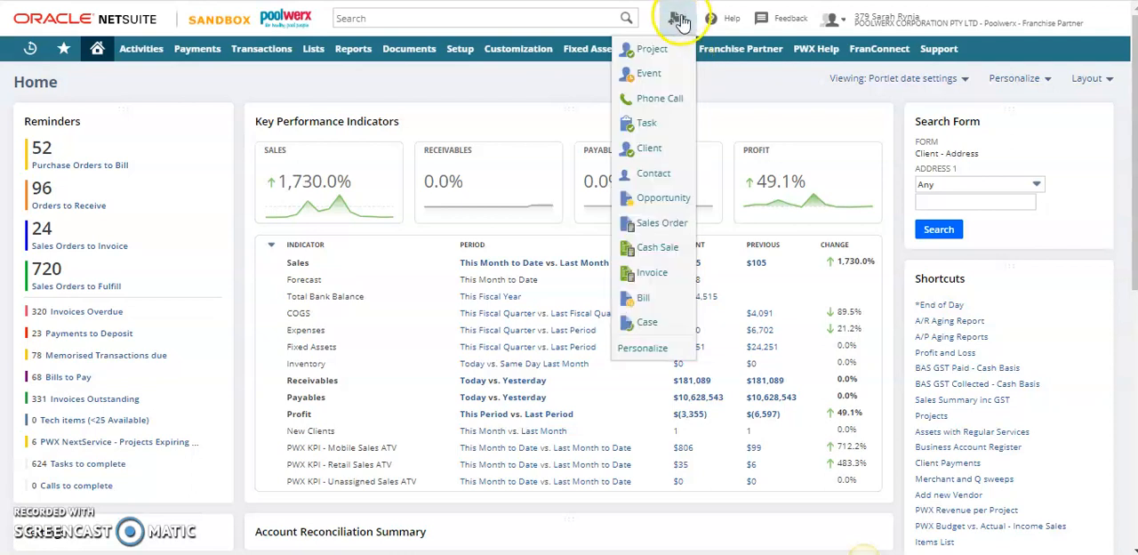
click(655, 148)
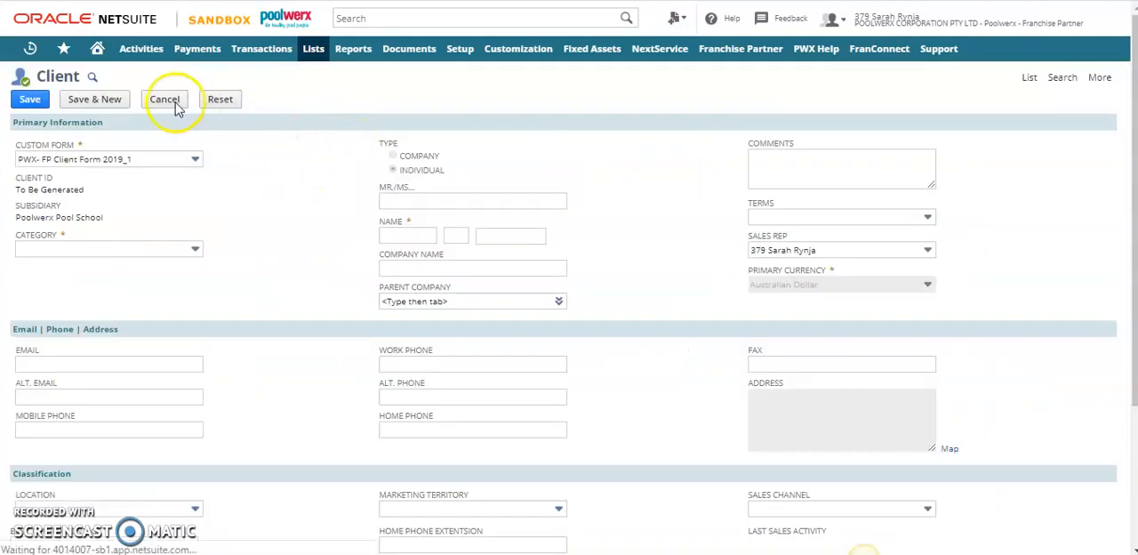
click(99, 251)
text(res)
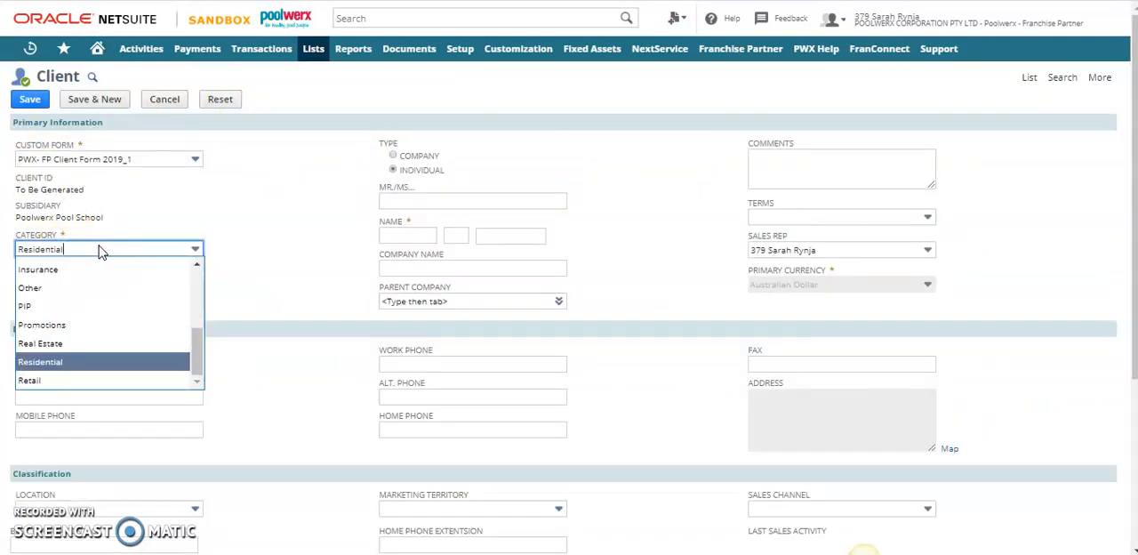
click(77, 358)
Enter the individual client's first and last name, leaving the middle name blank
click(392, 235)
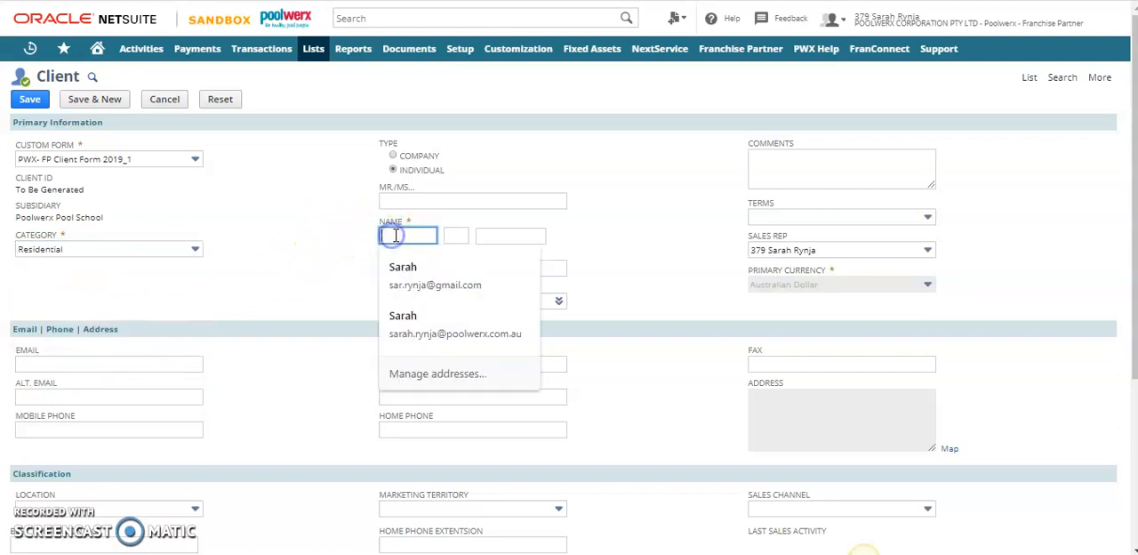
key(Tab)
key(Tab)
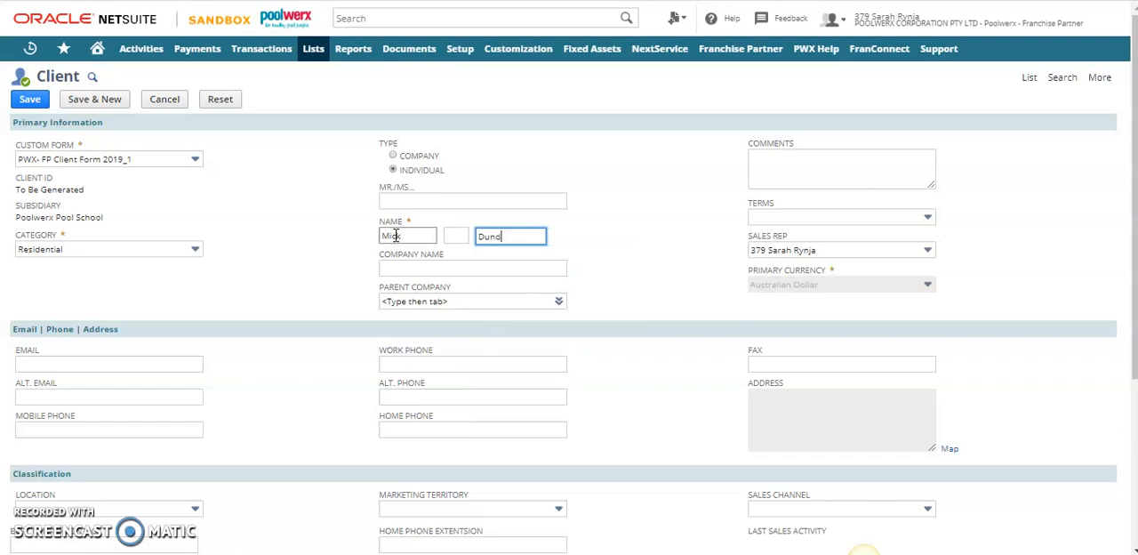
Add the comment "New Client - try to obtain regular service" and set the payment terms to COD
key(Tab)
key(Tab)
key(Tab)
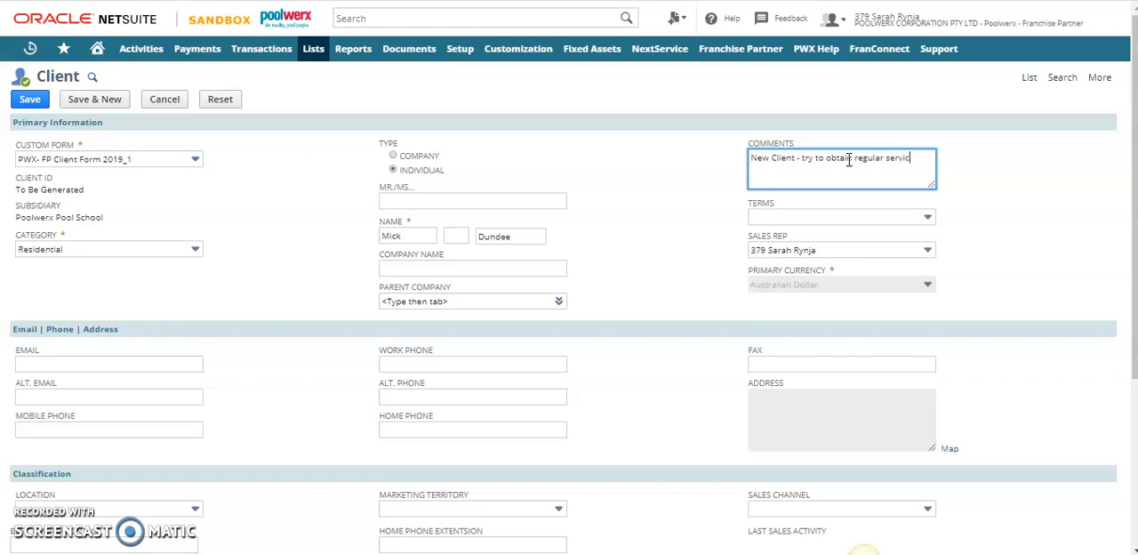
click(830, 223)
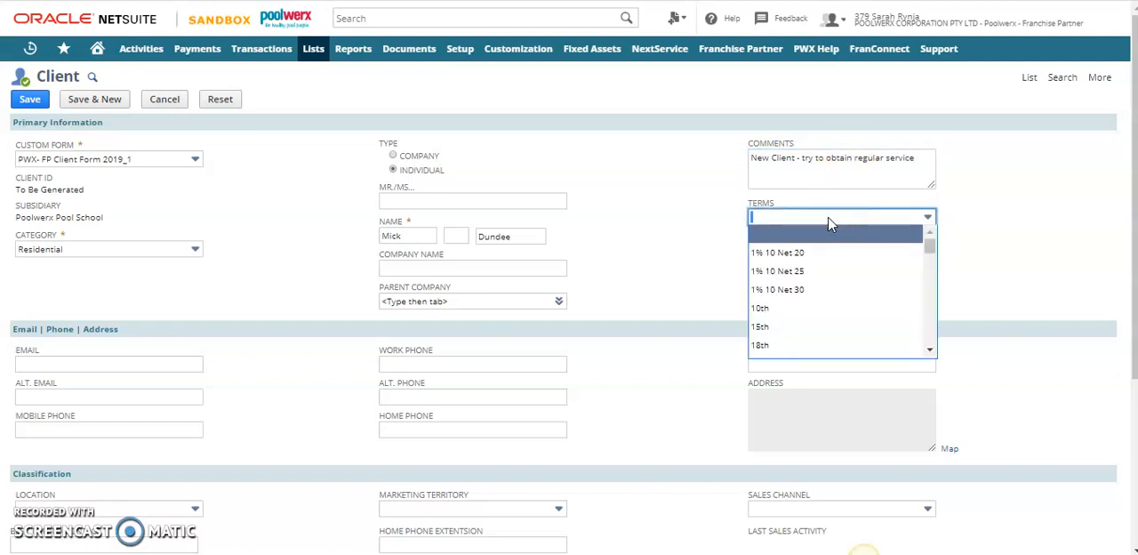
text(COD)
click(800, 237)
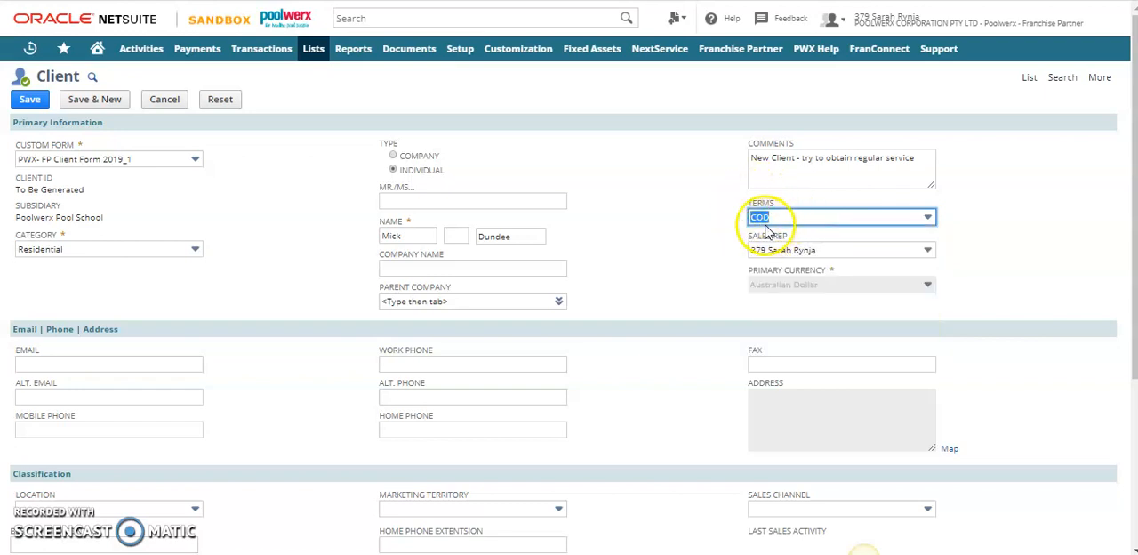
Fill in the client's primary email address
click(58, 360)
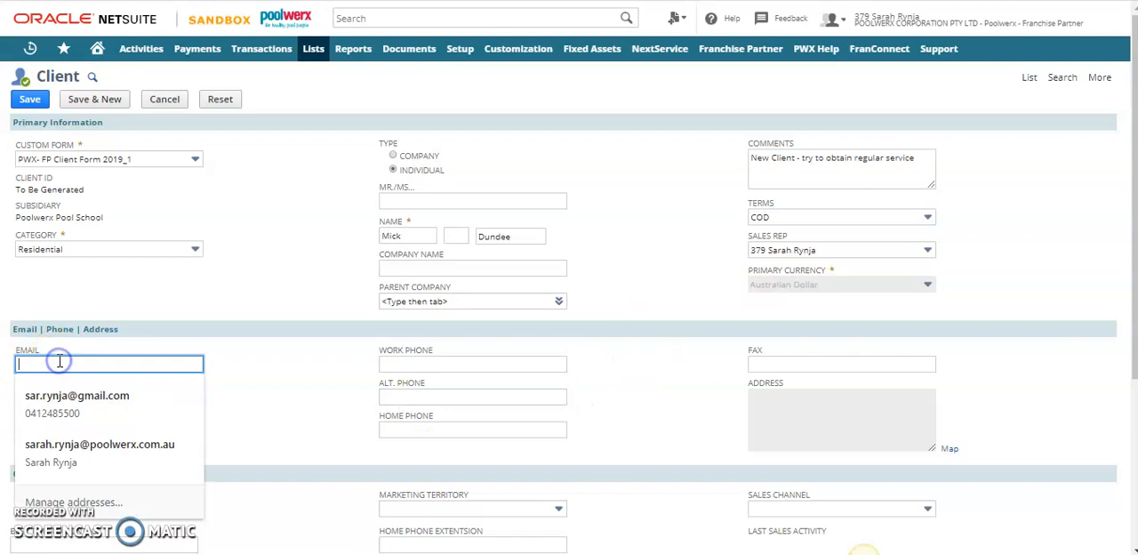
text(mich)
key(BackSpace)
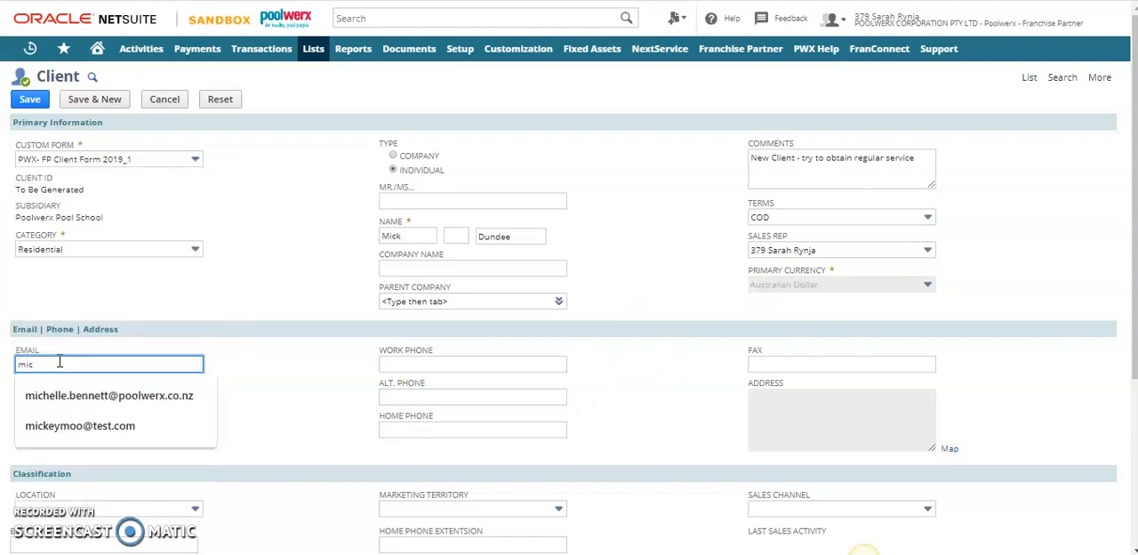
text(ko@test.com)
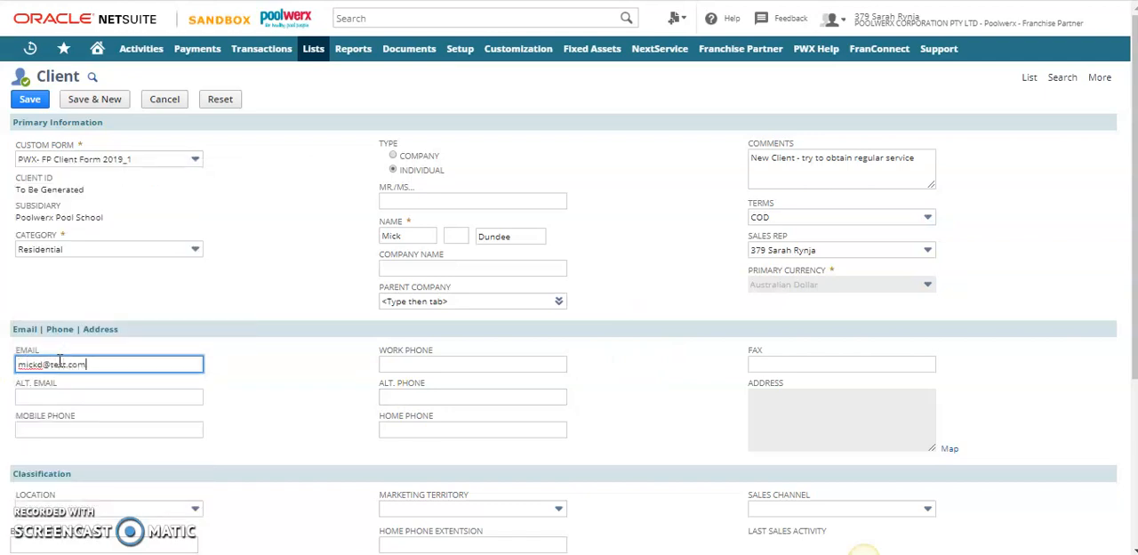
Fill in the client's mobile phone and work phone numbers
key(Tab)
key(Tab)
text(04114)
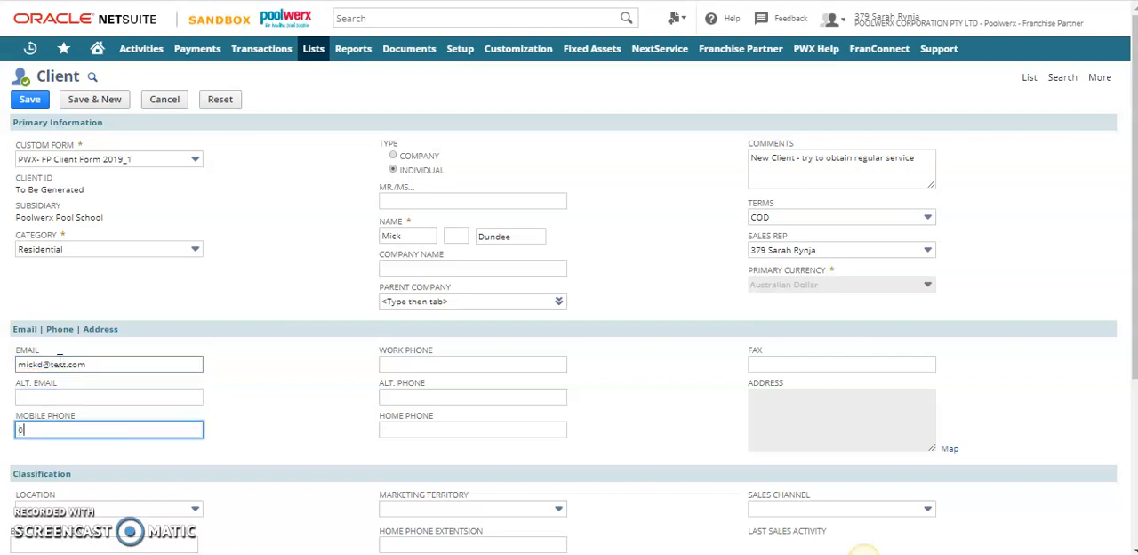
key(Tab)
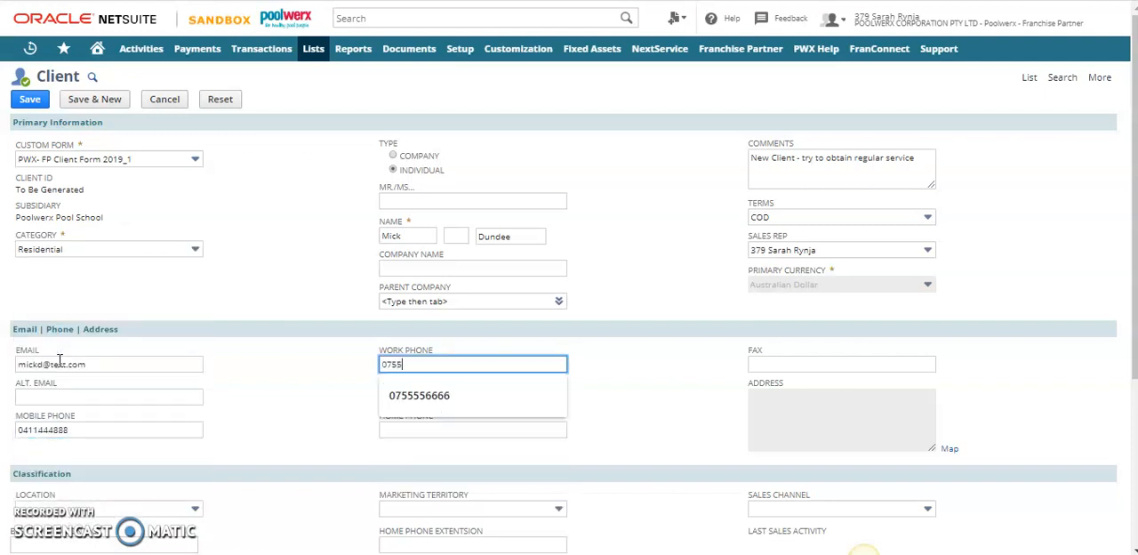
key(Tab)
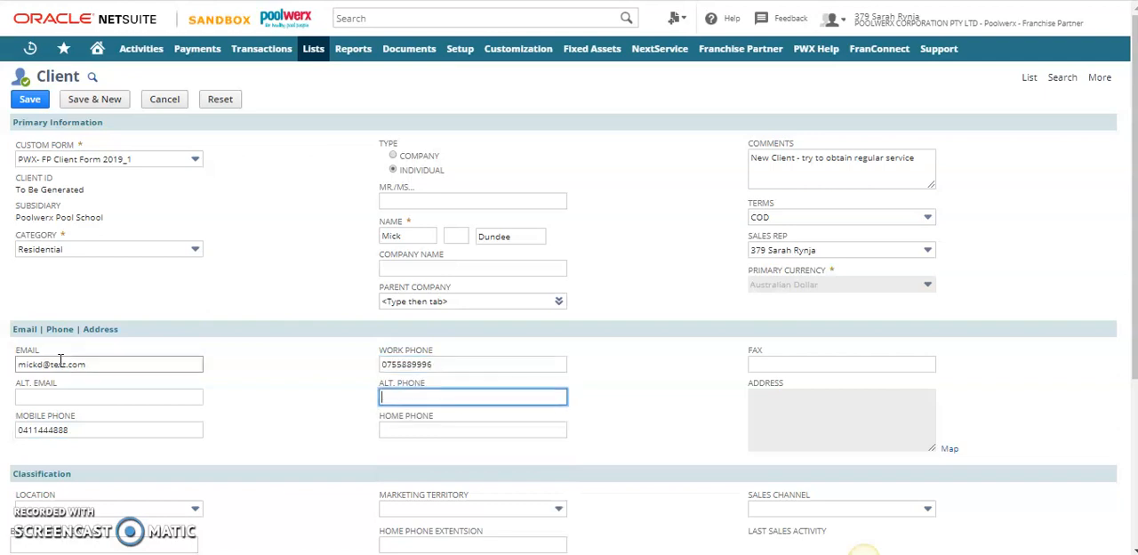
Classify the client with location Pool School, marketing territory Pool School AUS and sales channel Mobile
scroll(234, 420, down, 3)
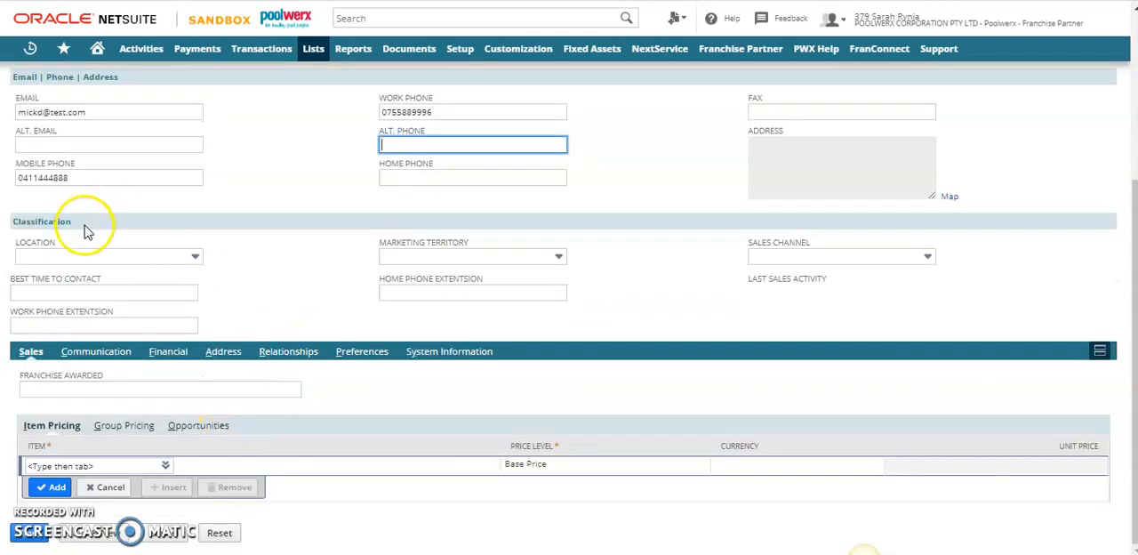
click(107, 257)
click(105, 293)
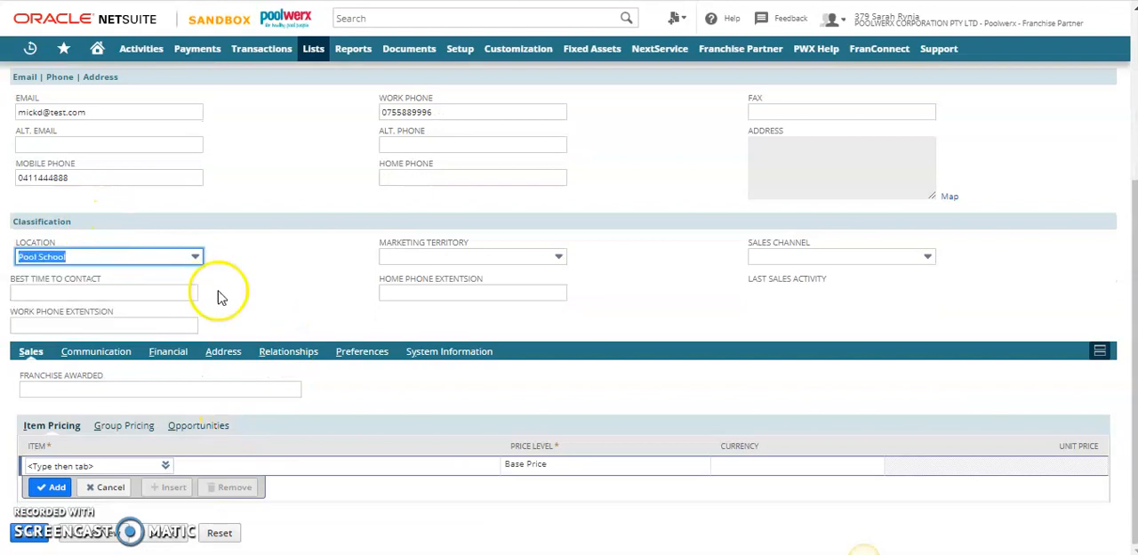
click(458, 260)
text(Pool School AUS)
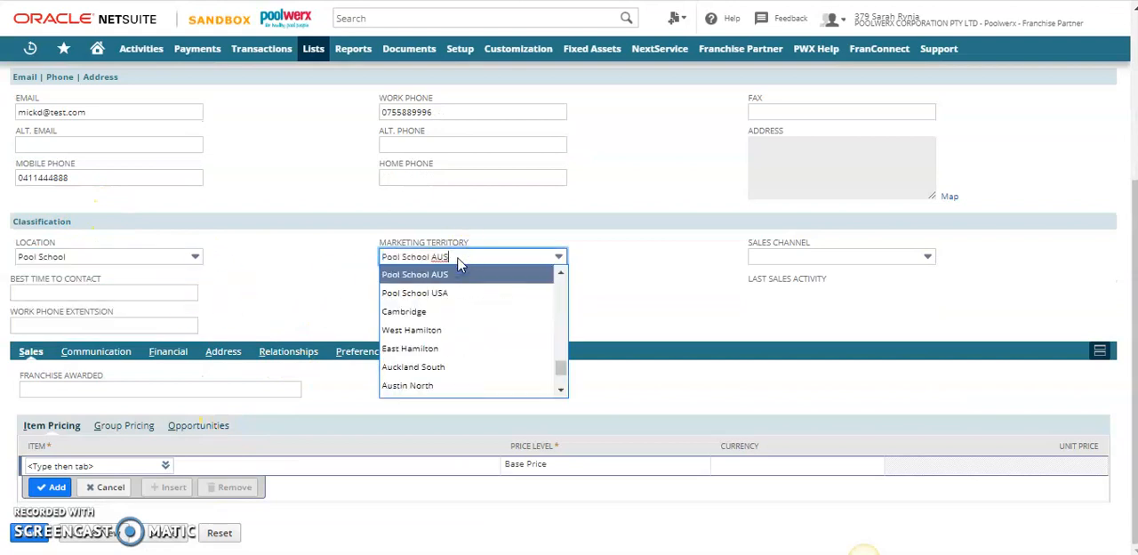
click(480, 274)
click(803, 256)
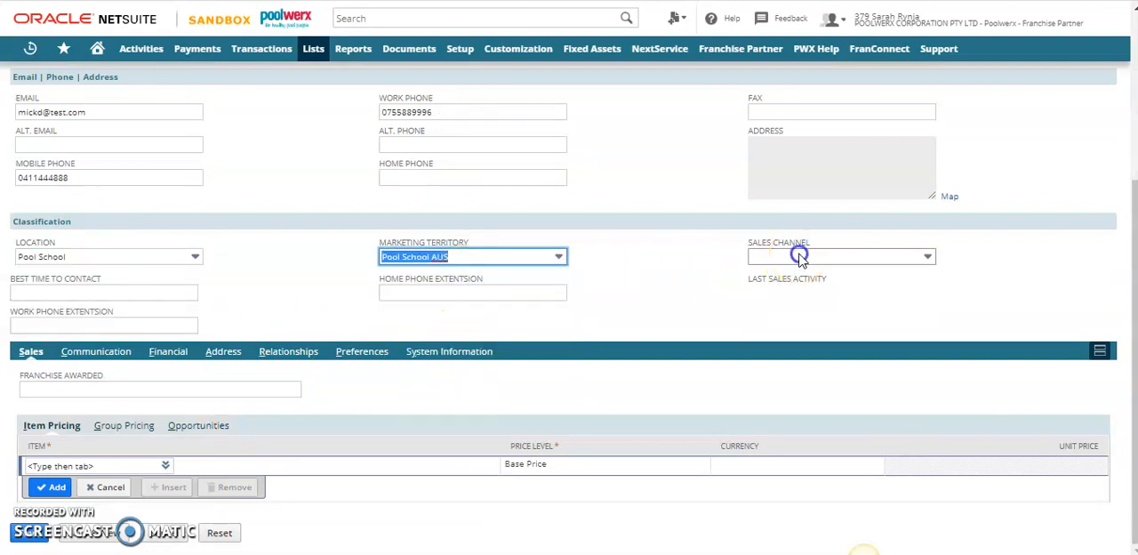
click(787, 294)
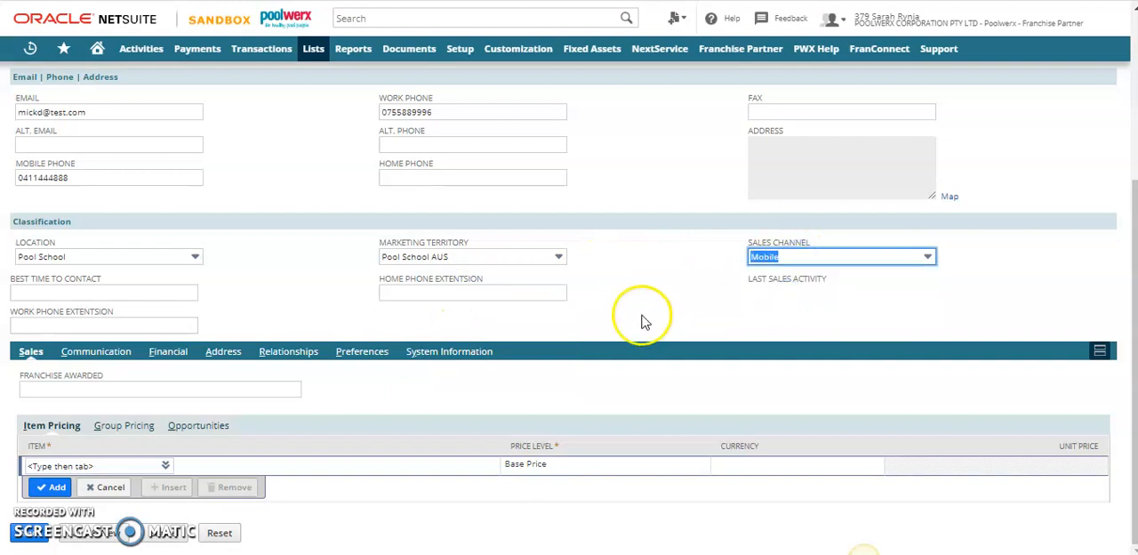
Open the client's default shipping and billing address for editing and fill its Attention line with the saved care-of-owner entry
click(223, 351)
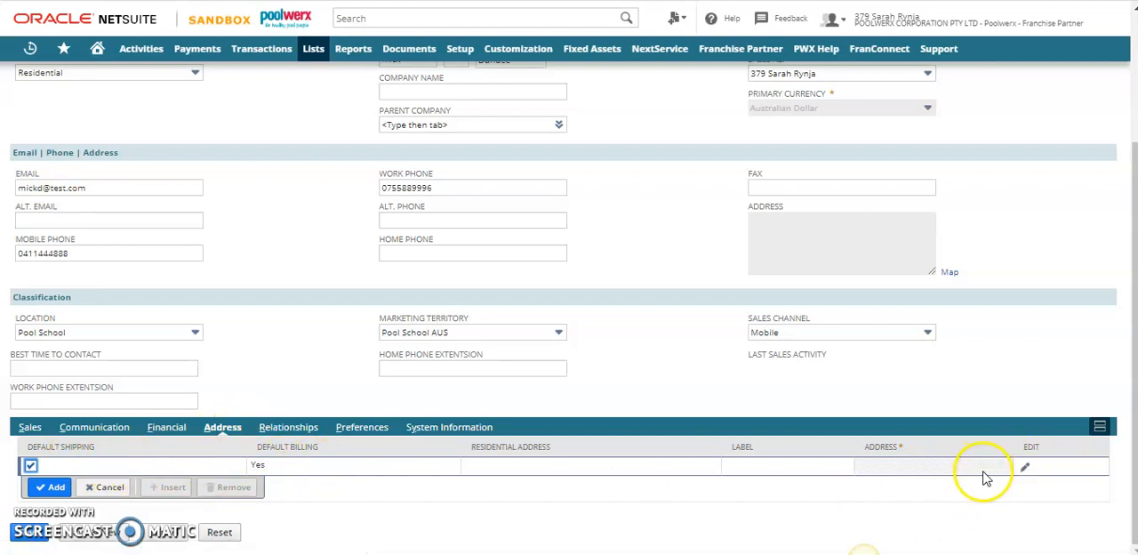
click(1025, 468)
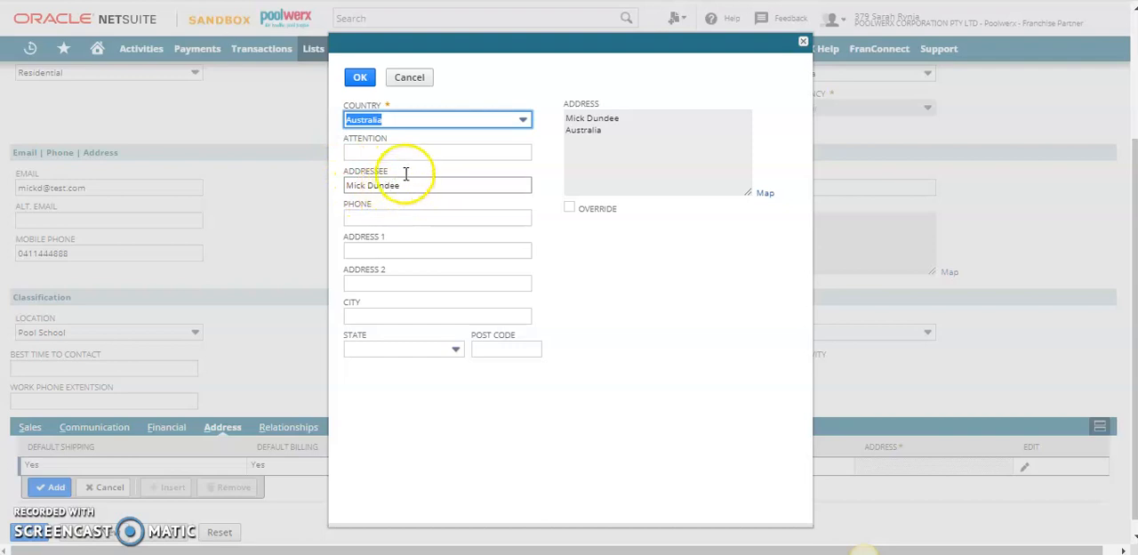
click(427, 152)
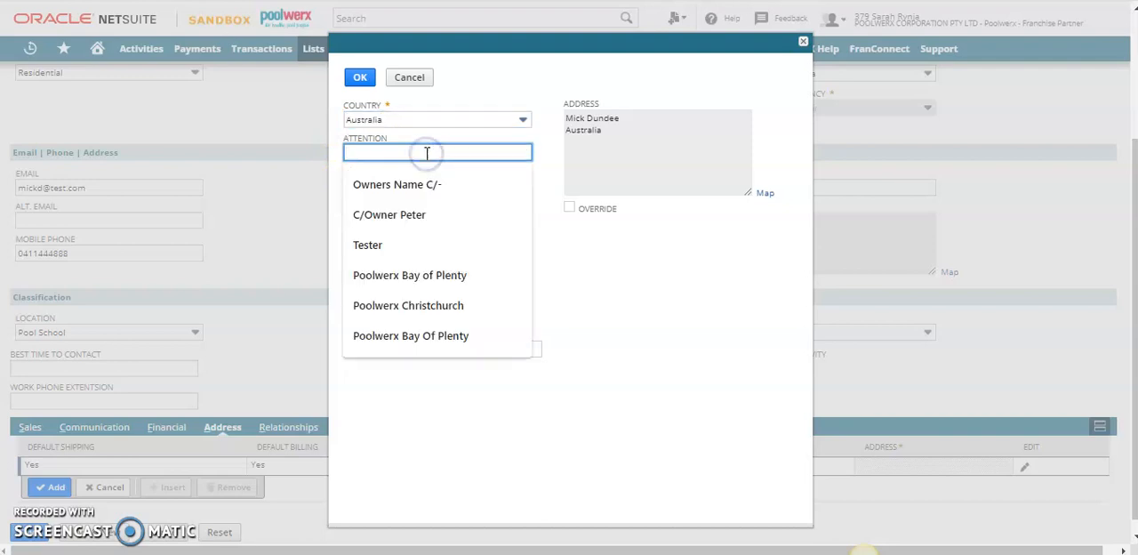
click(422, 213)
click(416, 149)
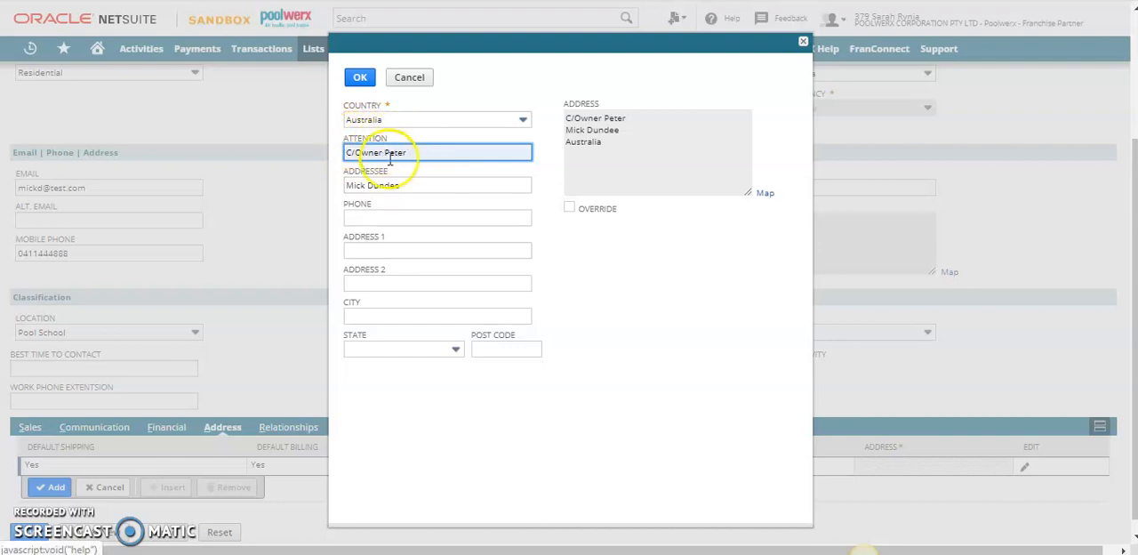
Enter the client's street address in the first address line, leaving the second line blank
click(394, 250)
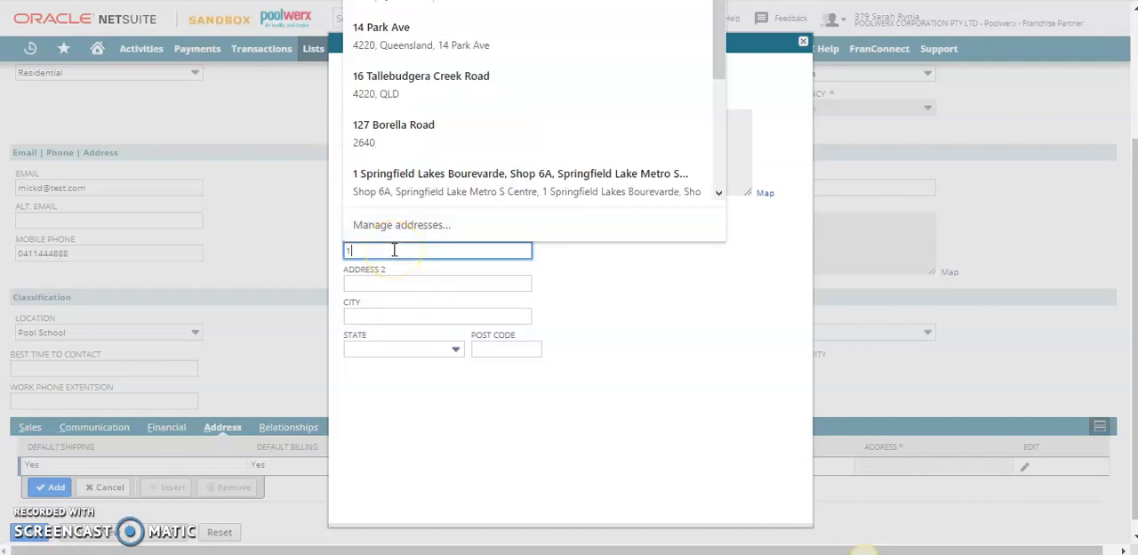
key(Tab)
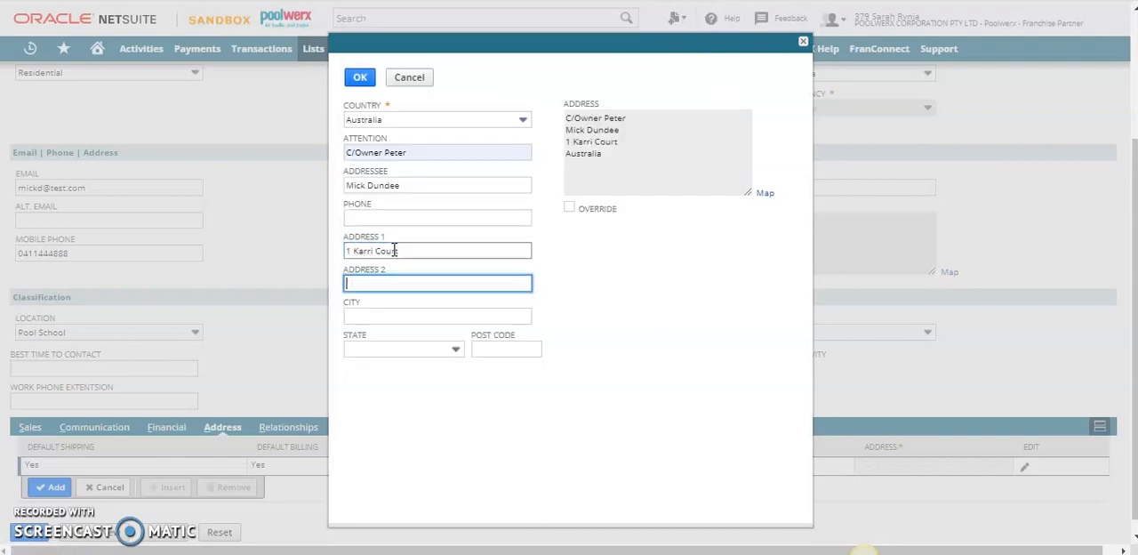
key(Tab)
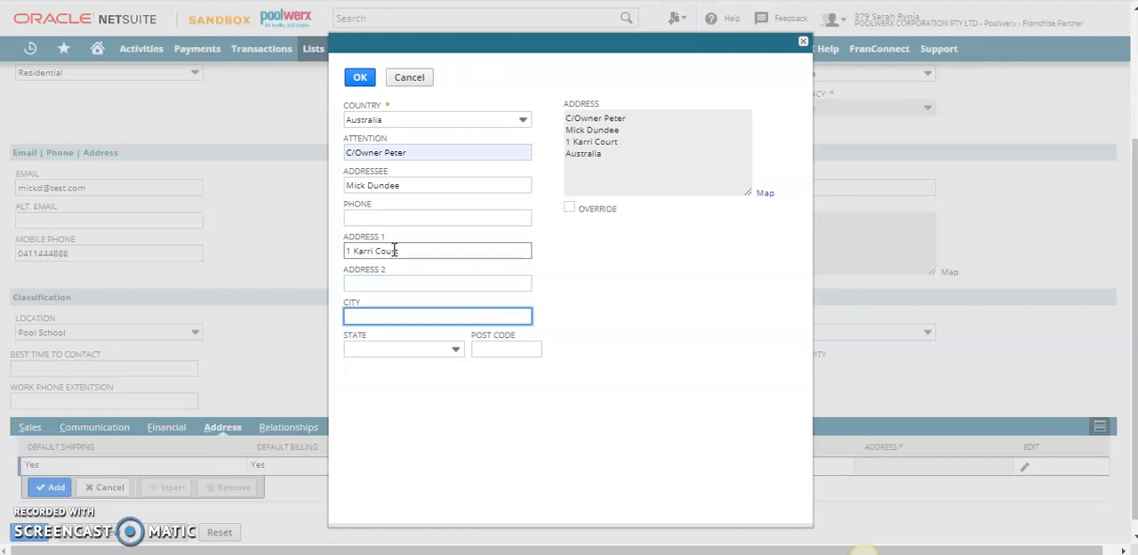
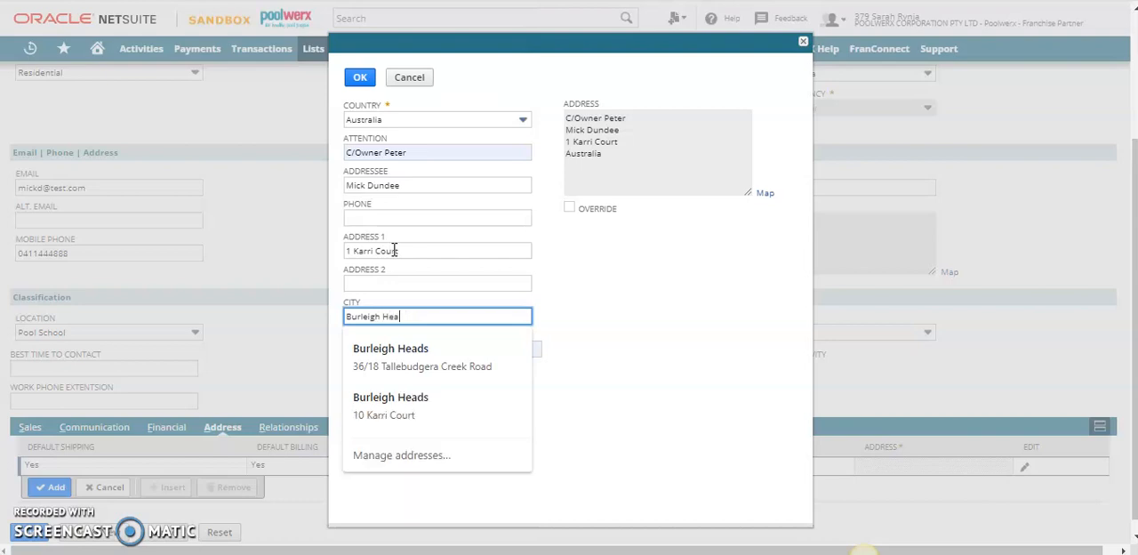
Complete the address with the client's city, state and post code
key(Tab)
key(Tab)
key(Tab)
click(433, 226)
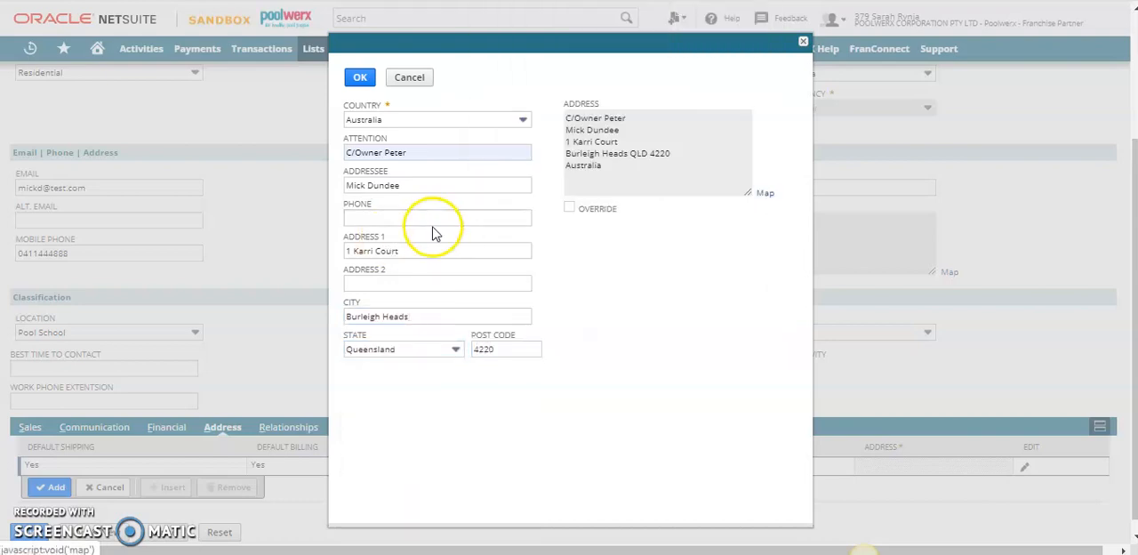
Add the completed address to the client and save the client record
click(359, 77)
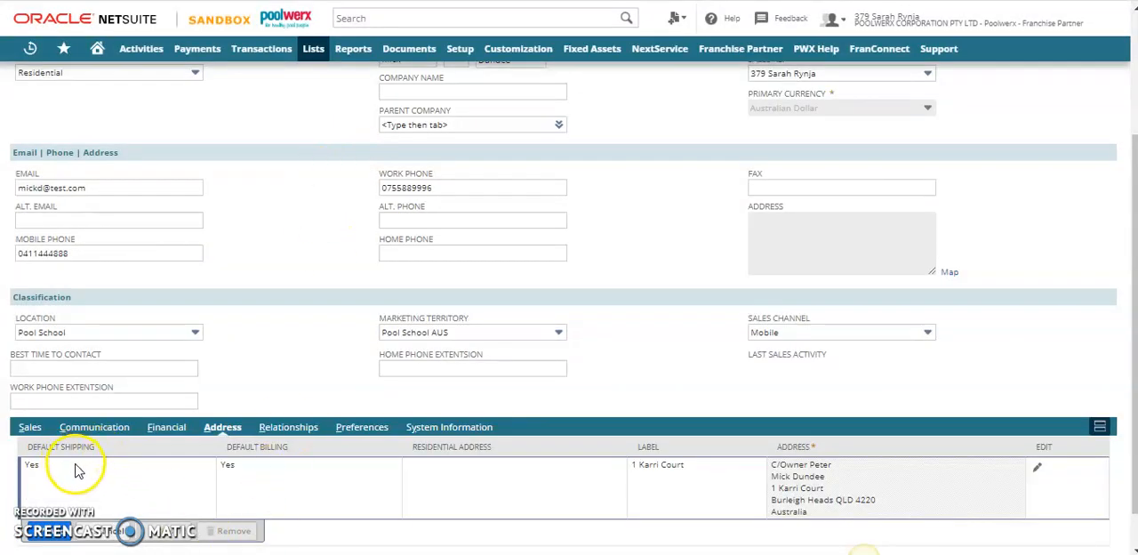
click(582, 476)
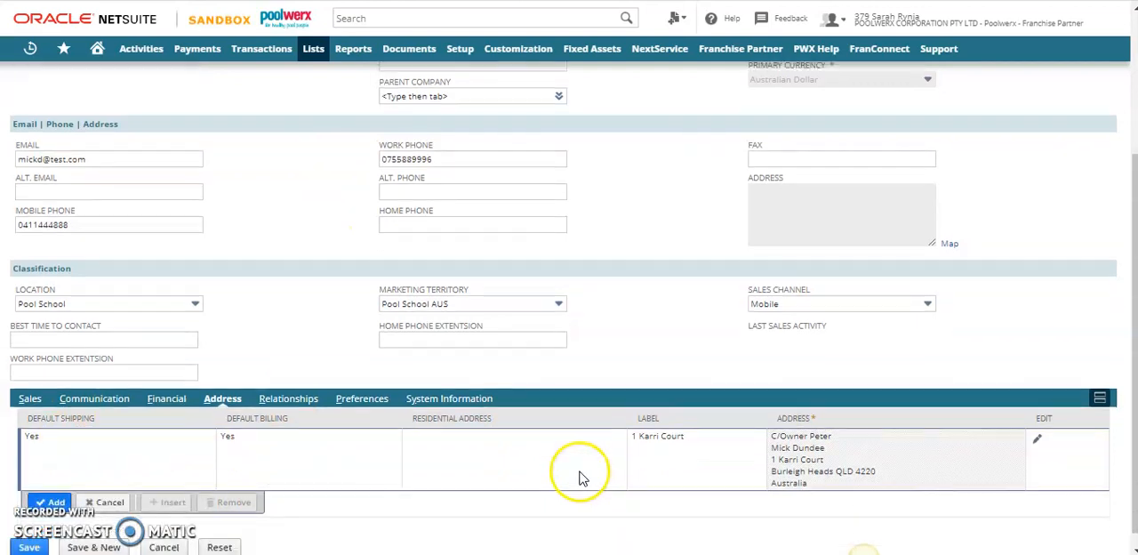
click(52, 486)
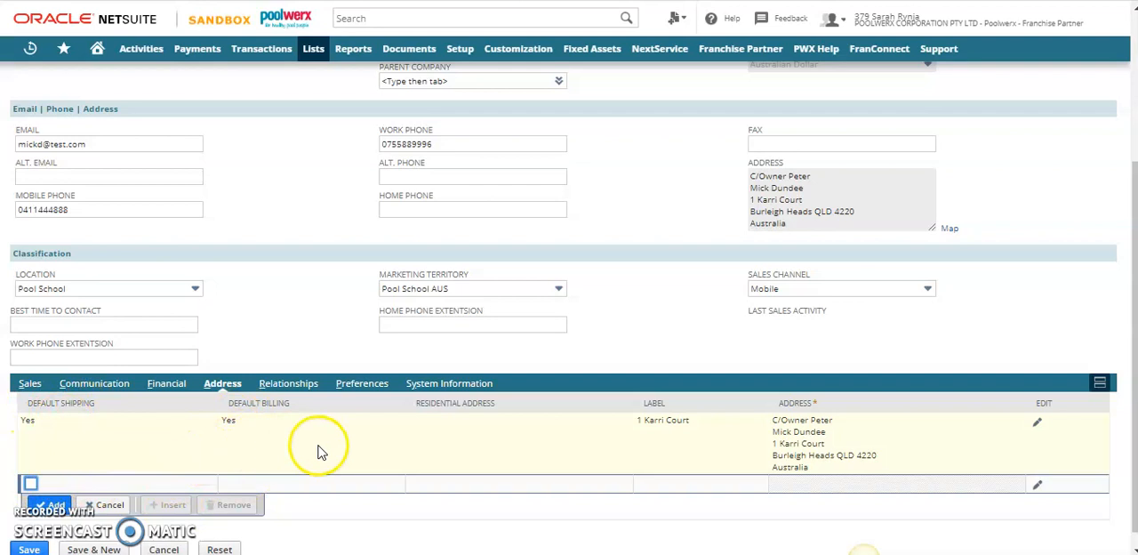
scroll(329, 458, down, 1)
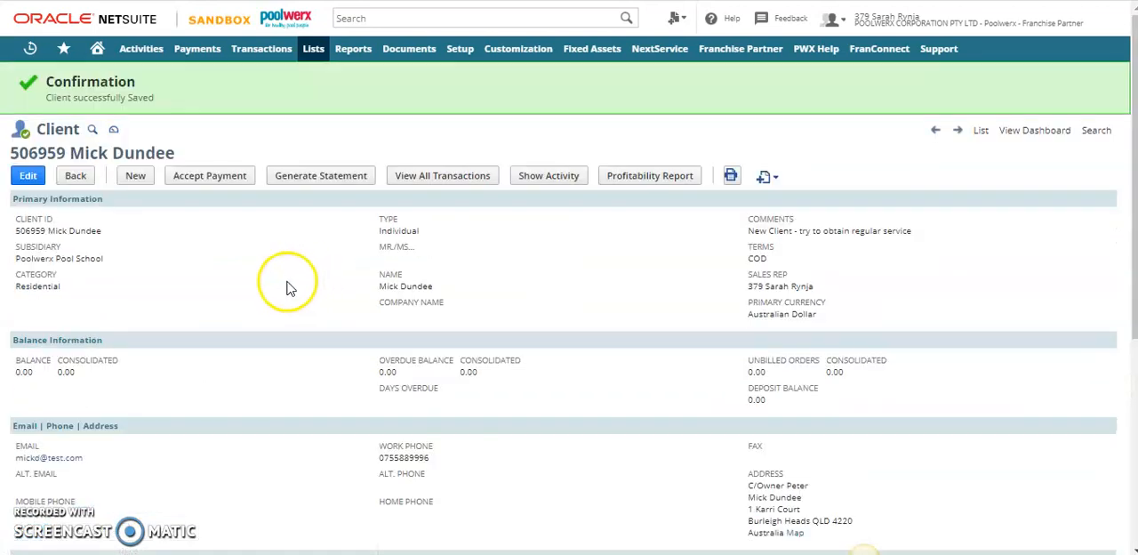
Start a new NextService asset from the client's NextService assets list
mouse_move(767, 181)
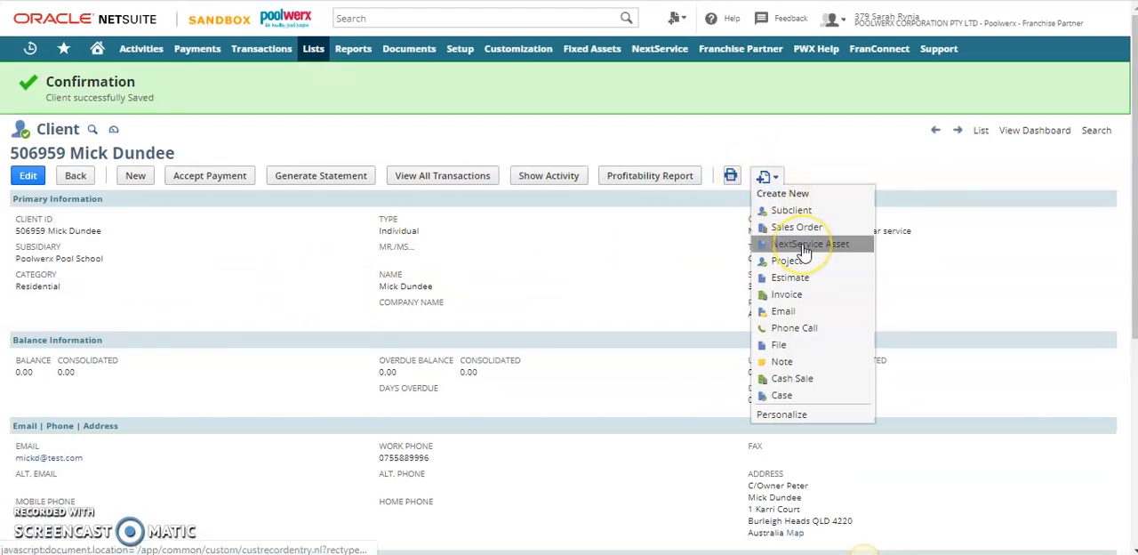
scroll(310, 323, down, 4)
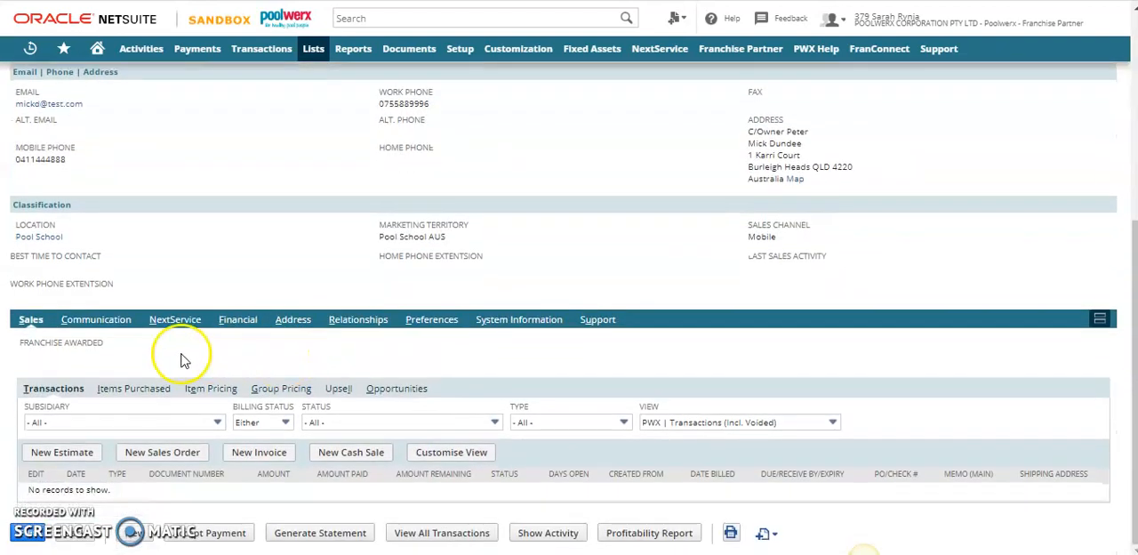
click(170, 322)
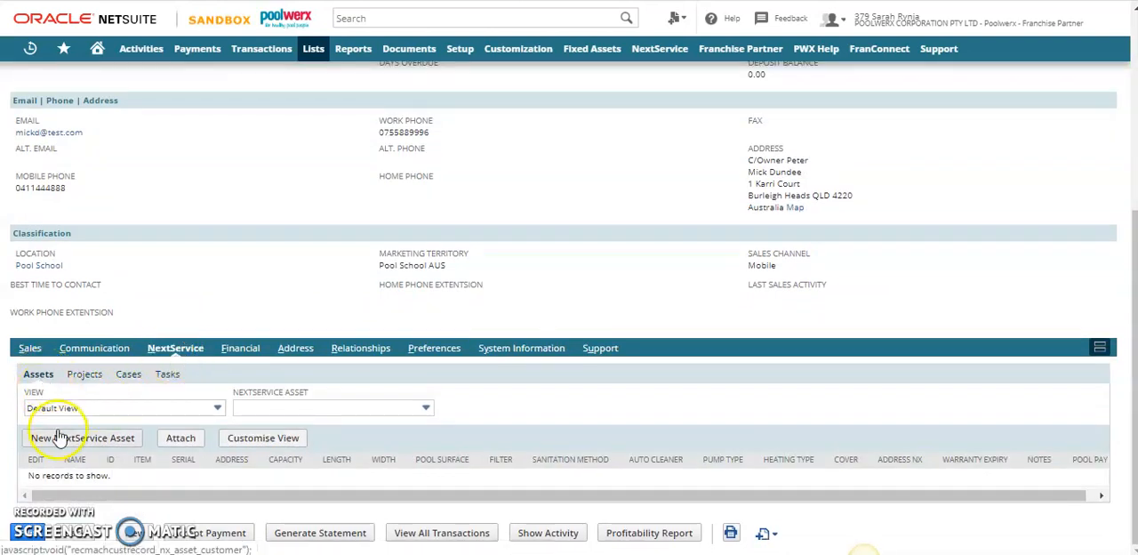
click(96, 442)
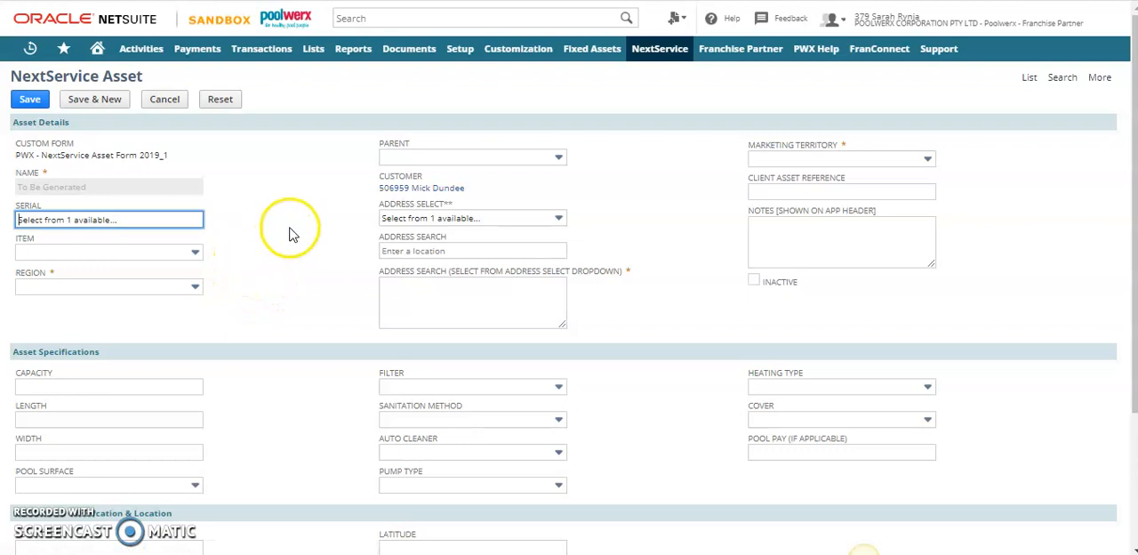
Set the new asset's item to Outdoor Pool and its region to ALL REGIONS
click(112, 252)
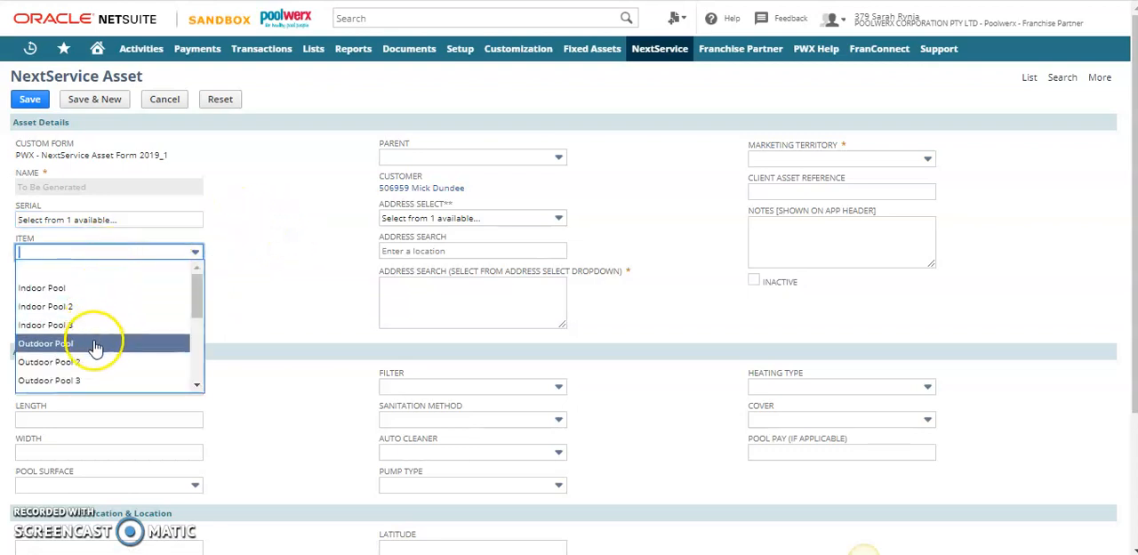
click(95, 345)
click(124, 287)
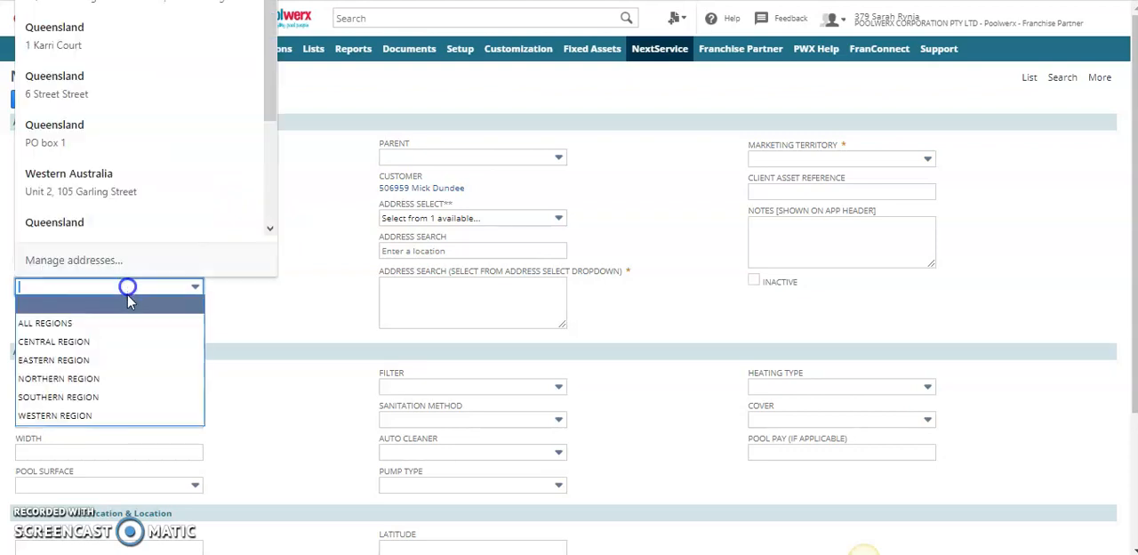
click(113, 323)
click(330, 192)
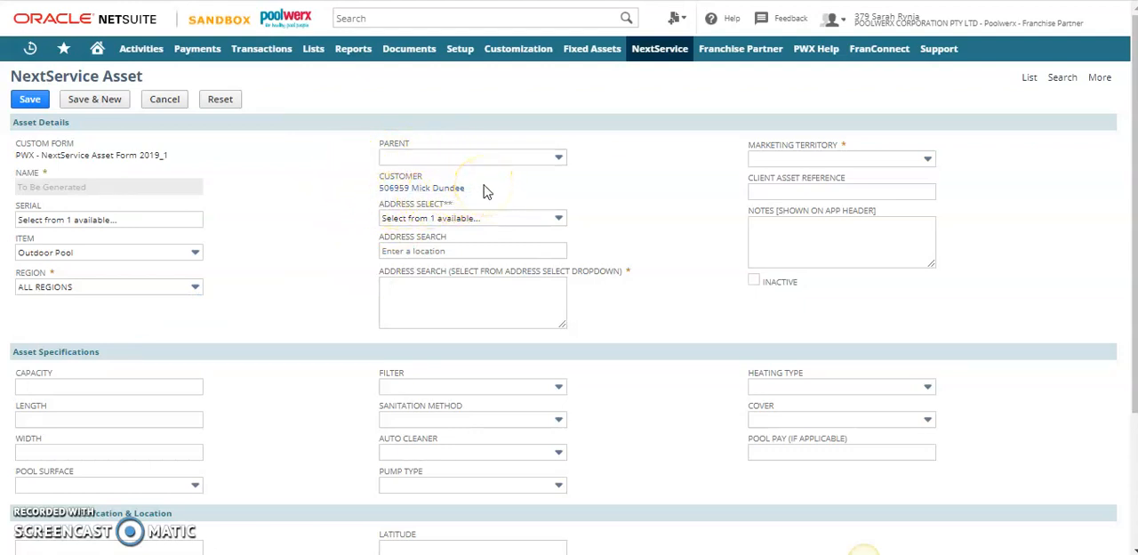
Select the client's saved address for the asset and set its marketing territory to Pool School AUS
click(489, 219)
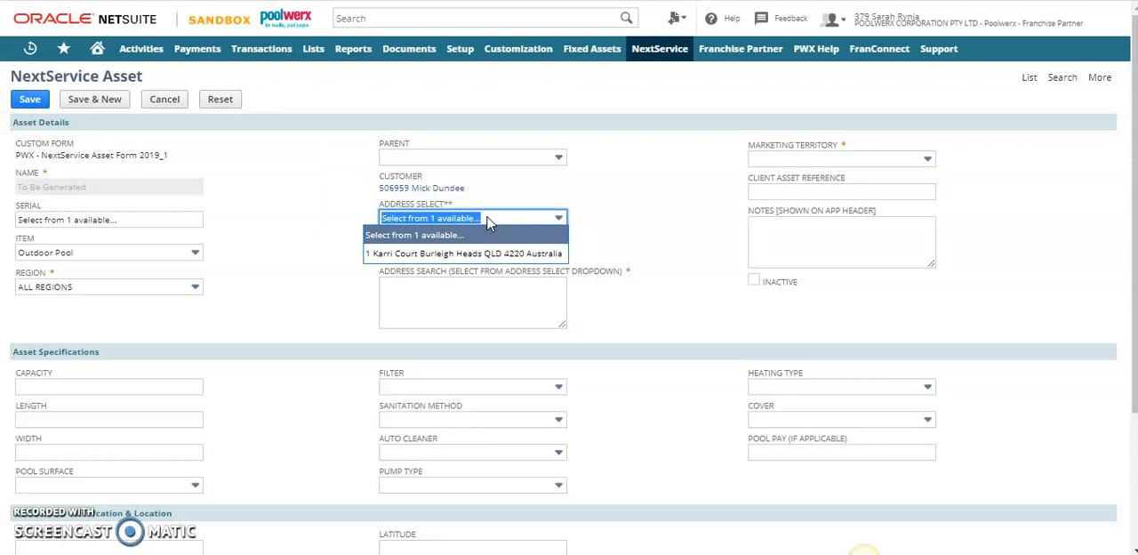
click(445, 254)
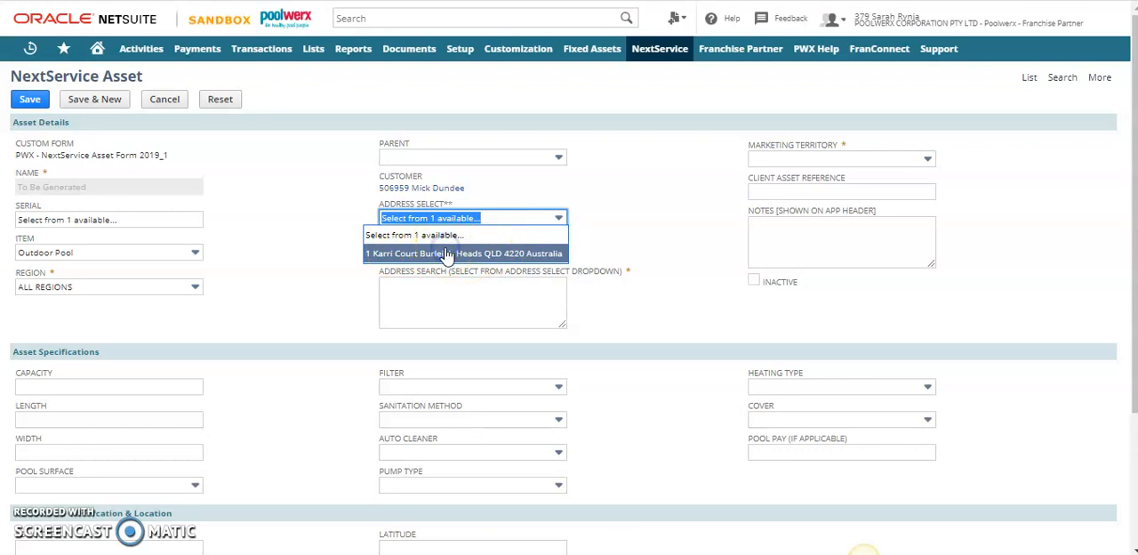
click(447, 254)
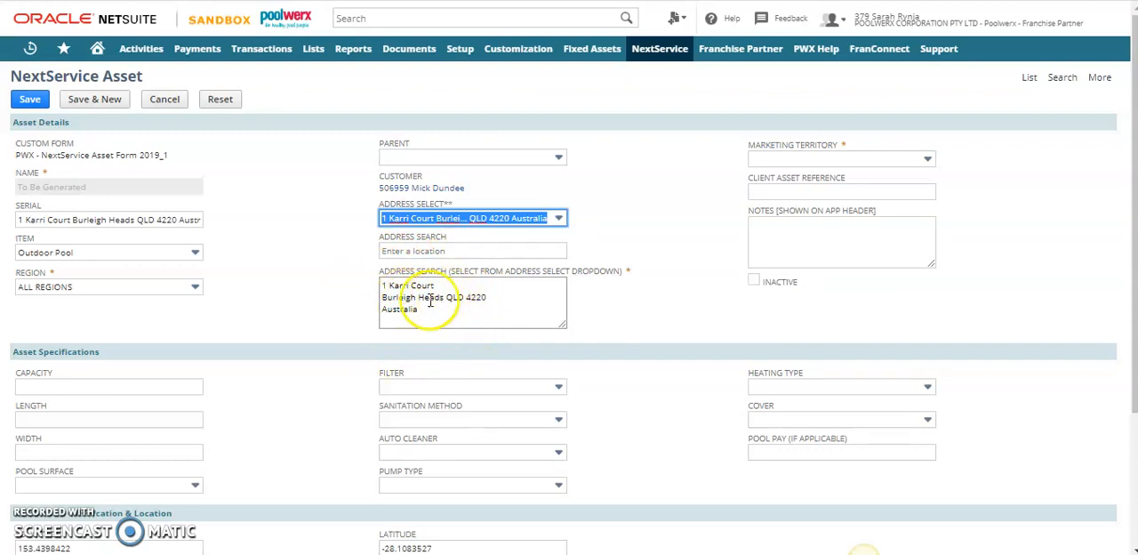
click(845, 161)
text(po)
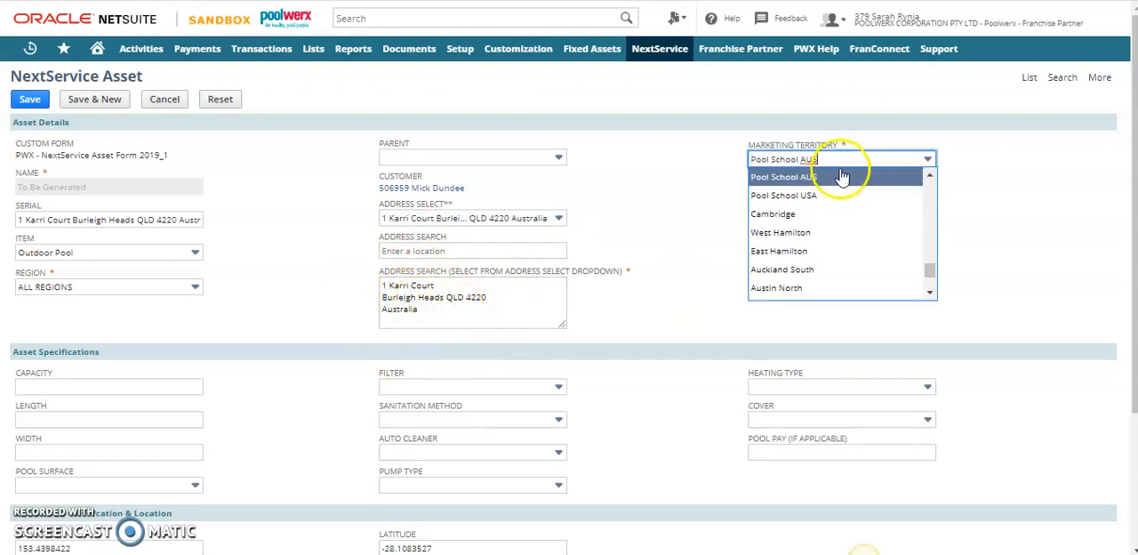
click(840, 176)
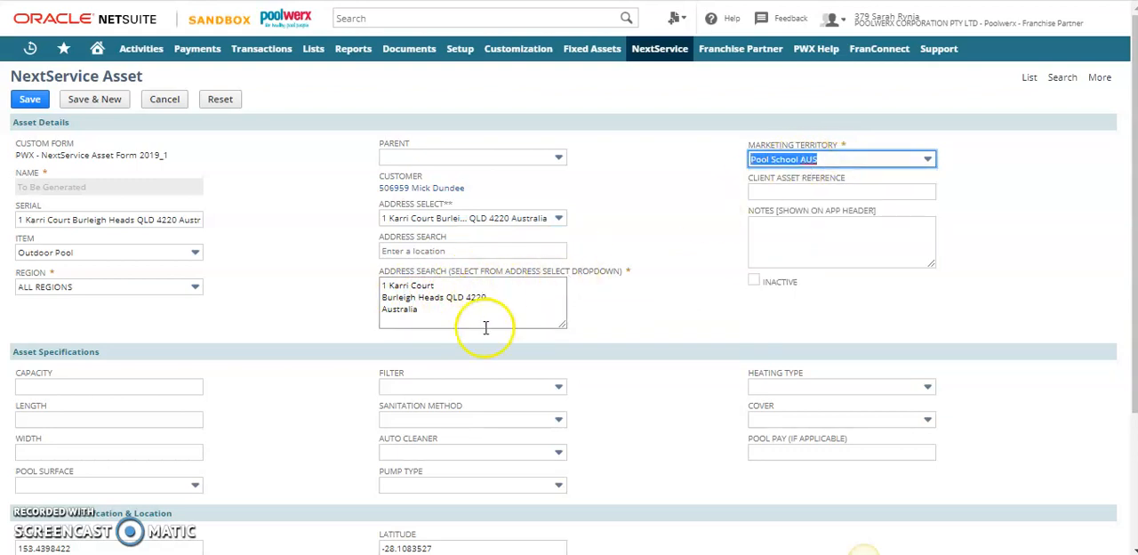
Enter "Client Asset Reference section" as the client asset reference and "Asset notes for the app" as the app header notes
click(782, 191)
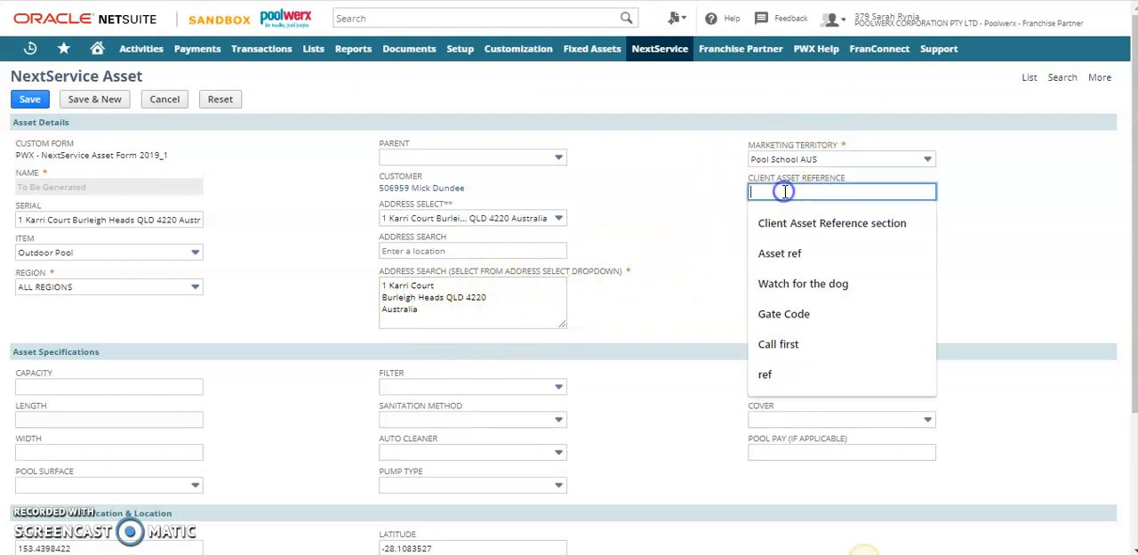
click(800, 225)
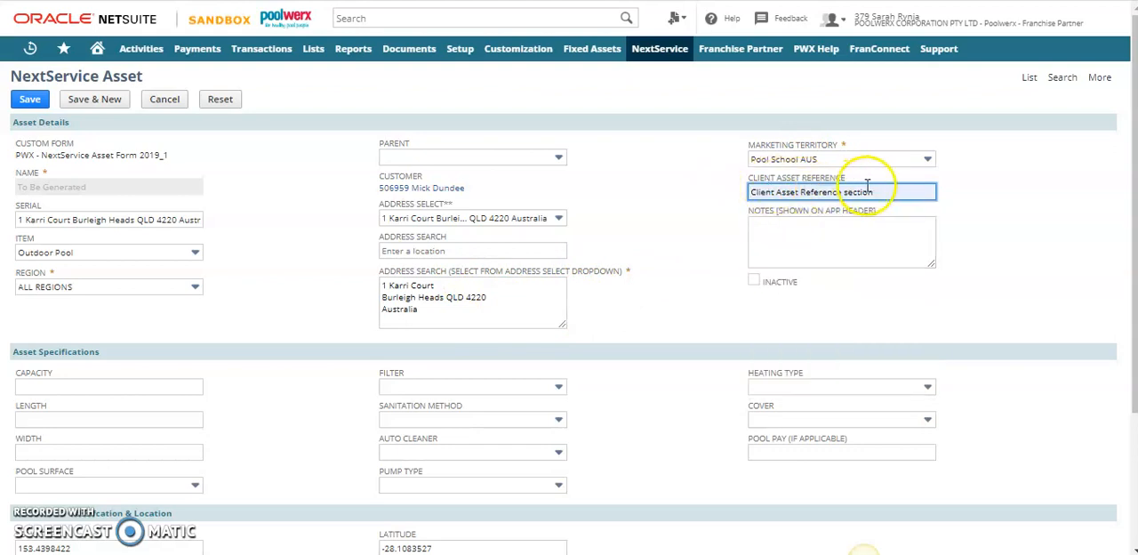
click(806, 234)
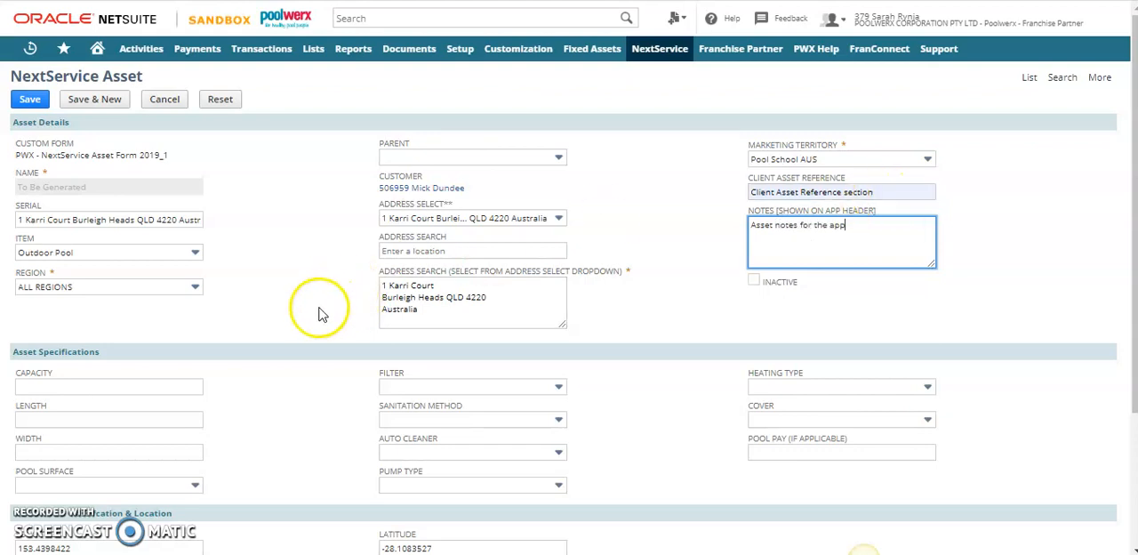
Save the NextService asset, leaving its specifications blank
scroll(272, 334, down, 1)
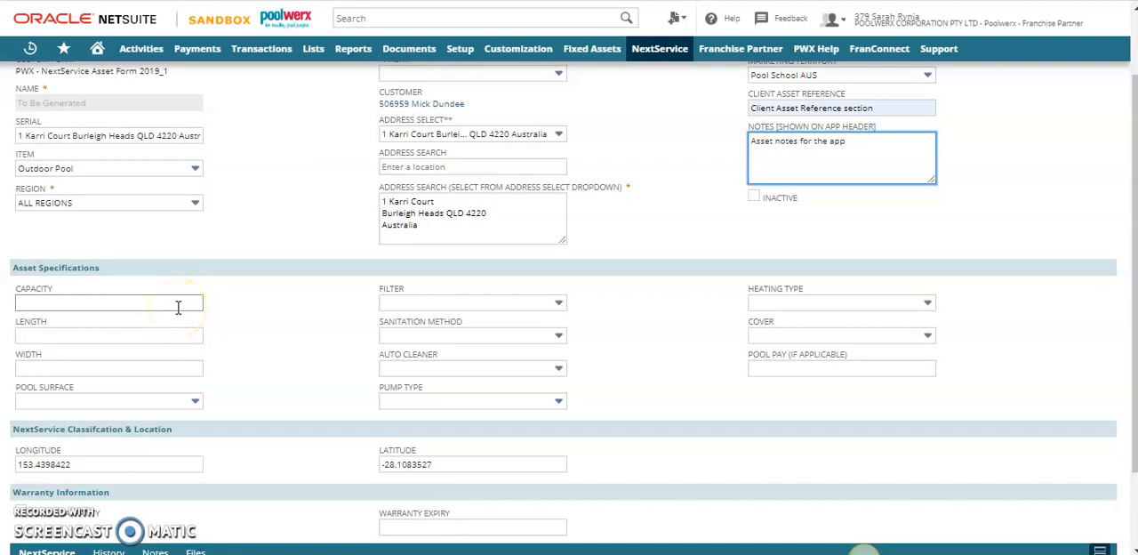
scroll(169, 245, up, 1)
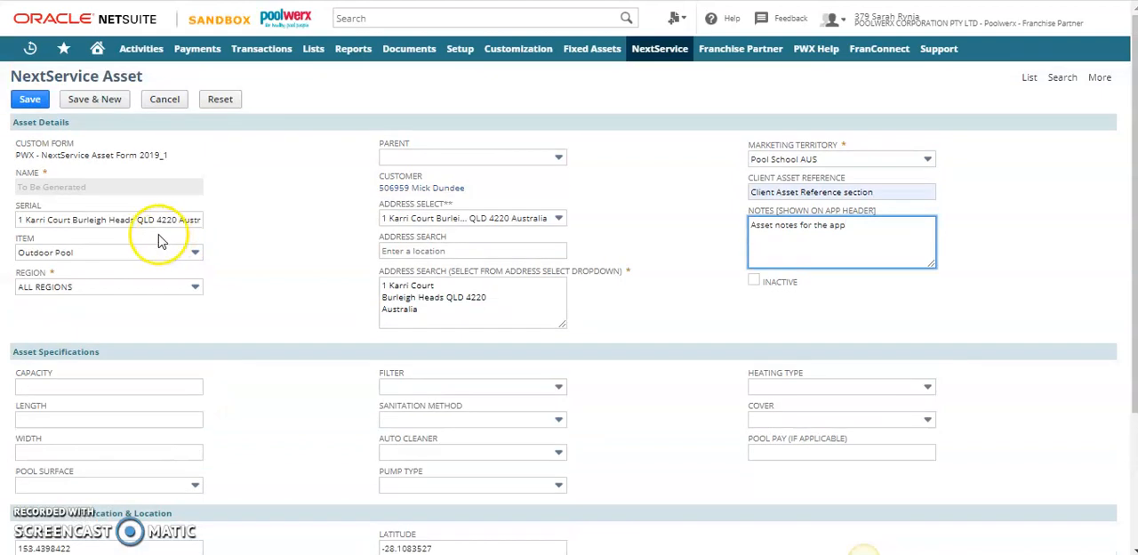
click(29, 98)
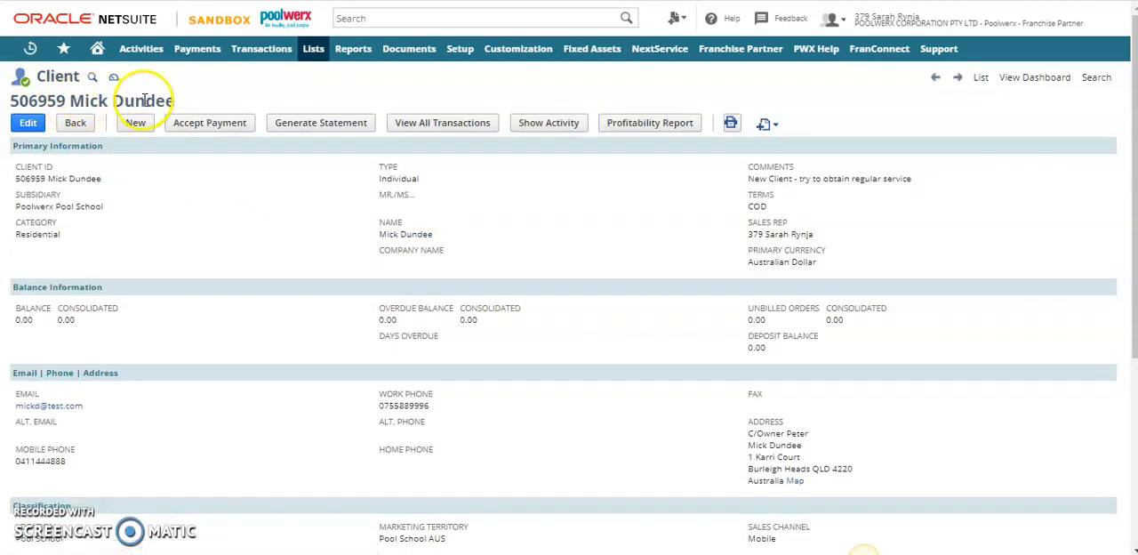
Check the client's NextService assets list for the saved outdoor pool asset
scroll(236, 374, down, 5)
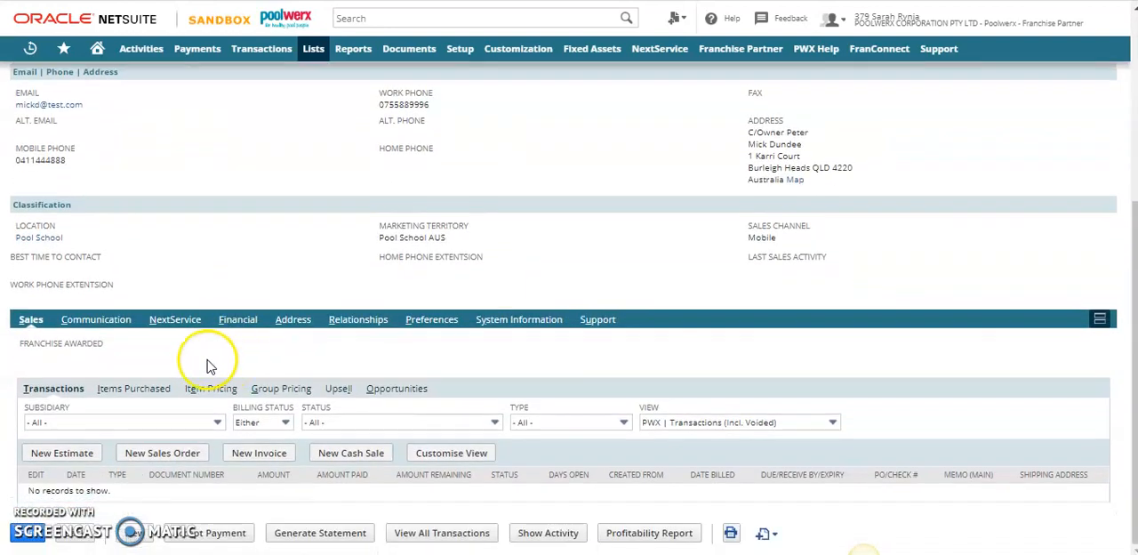
click(178, 322)
scroll(71, 400, down, 1)
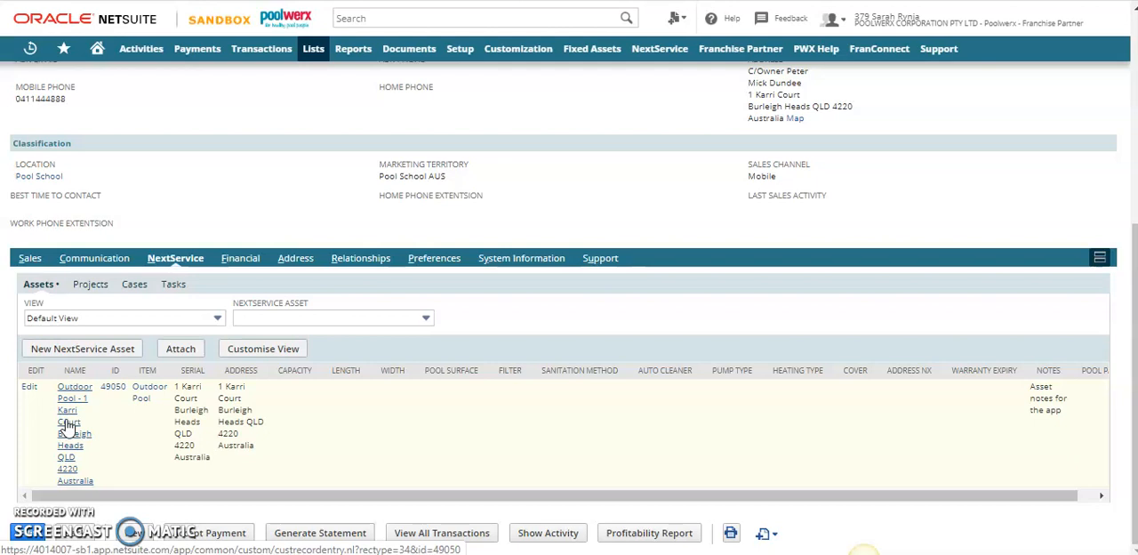
click(69, 429)
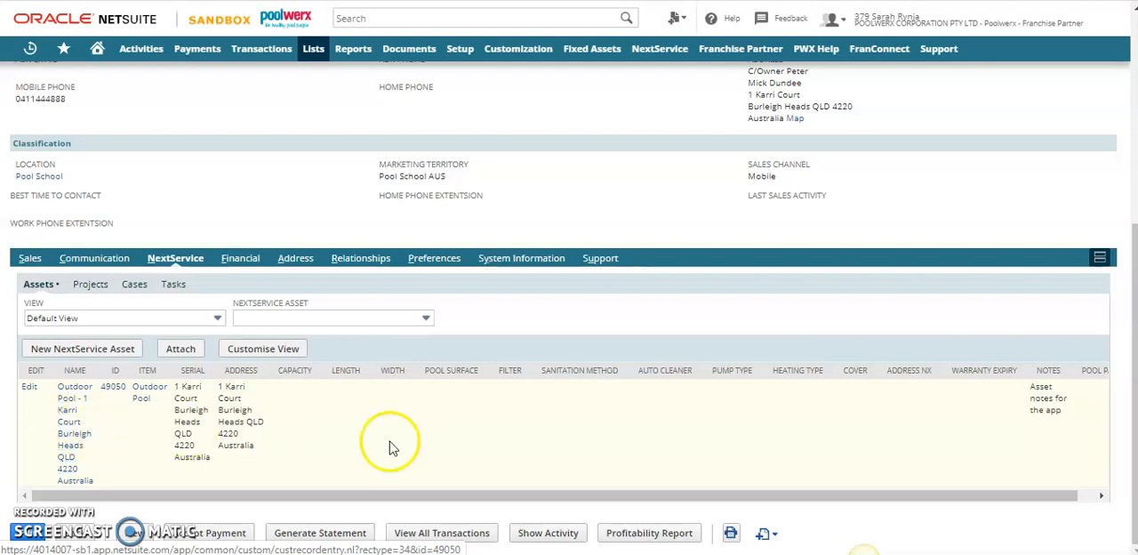
Create a new case for the client and choose the client's outdoor pool as the NextService case asset
mouse_move(766, 535)
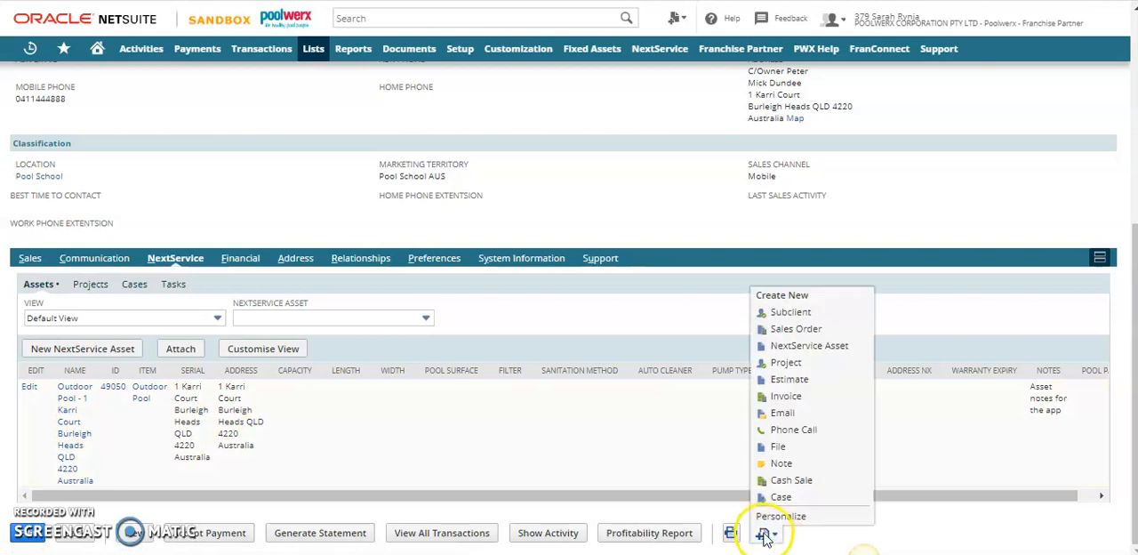
click(791, 497)
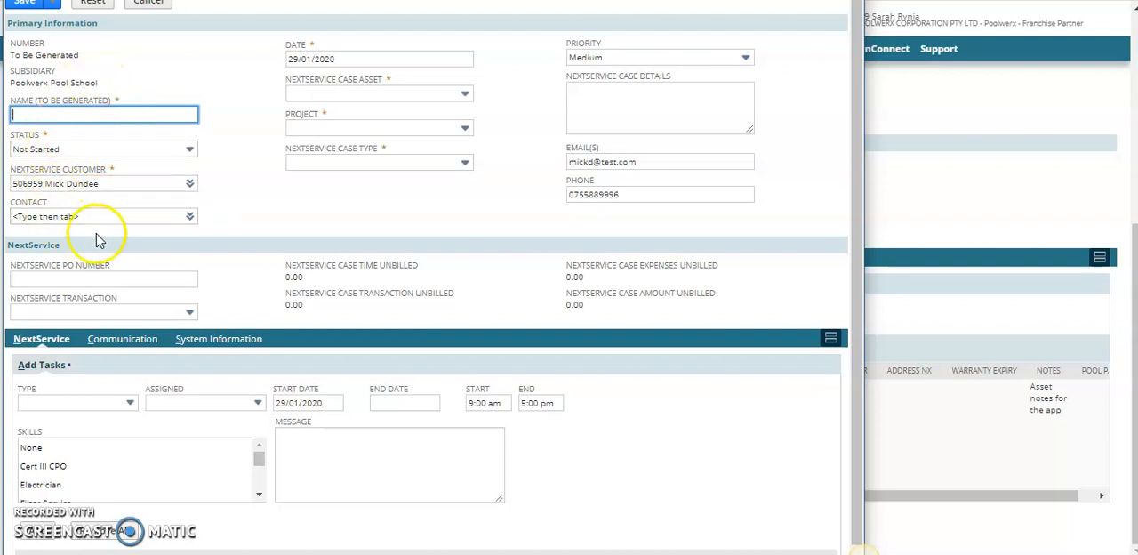
click(337, 96)
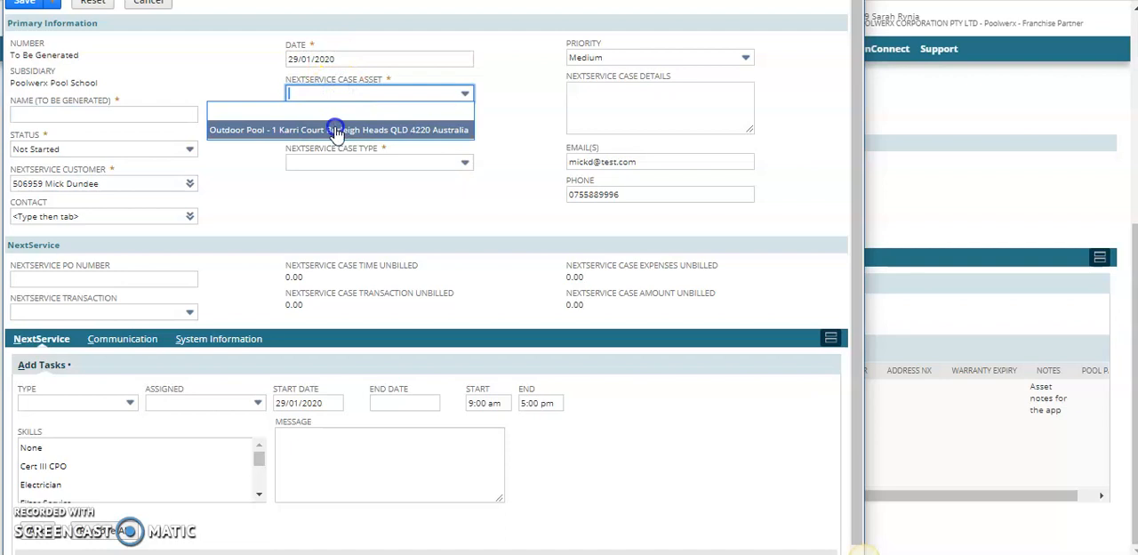
click(337, 131)
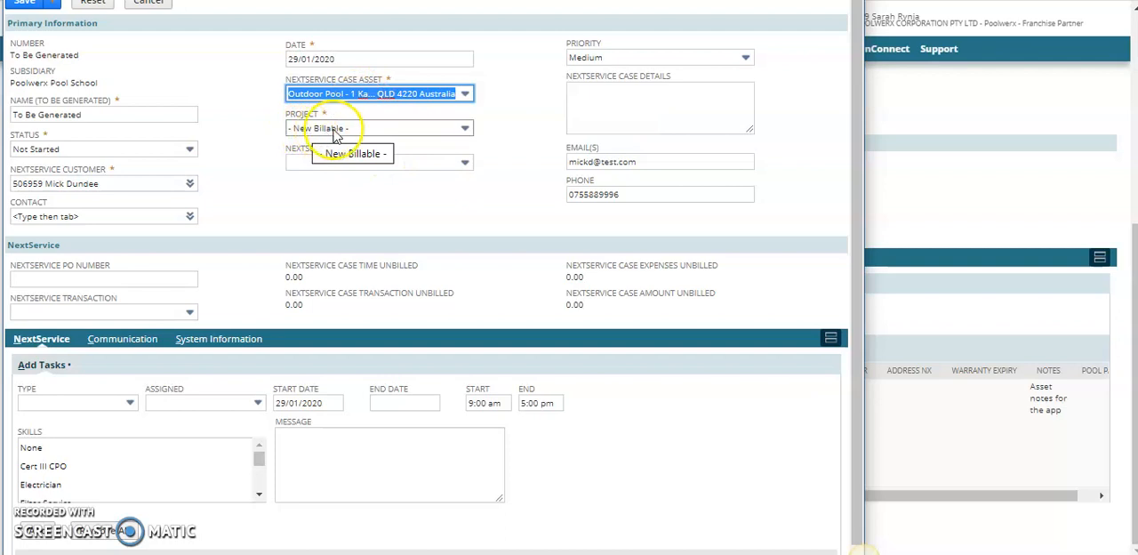
Keep New Billable as the case's project and set the NextService case type to Service
click(395, 131)
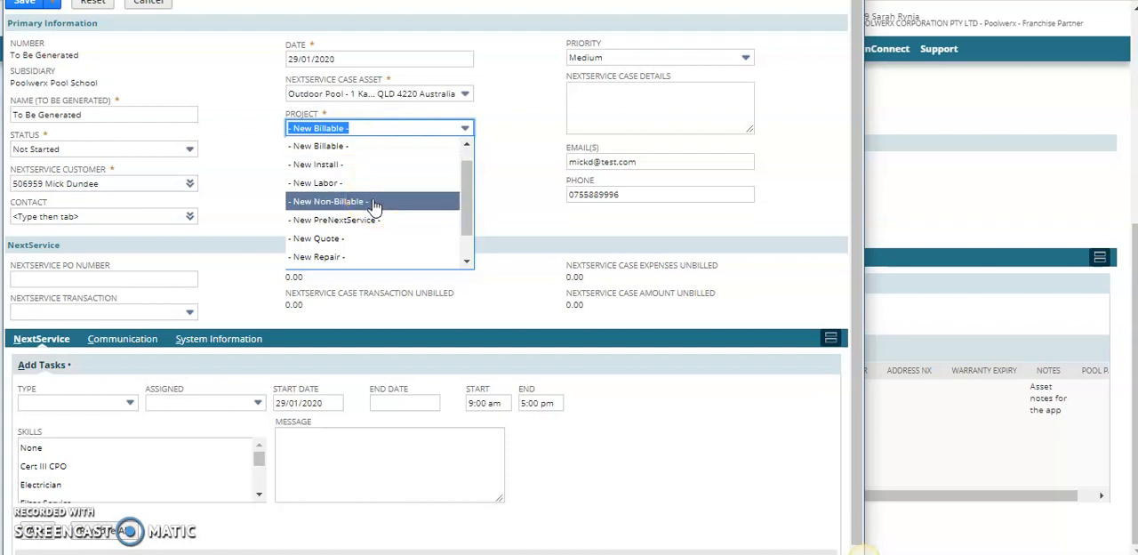
click(464, 124)
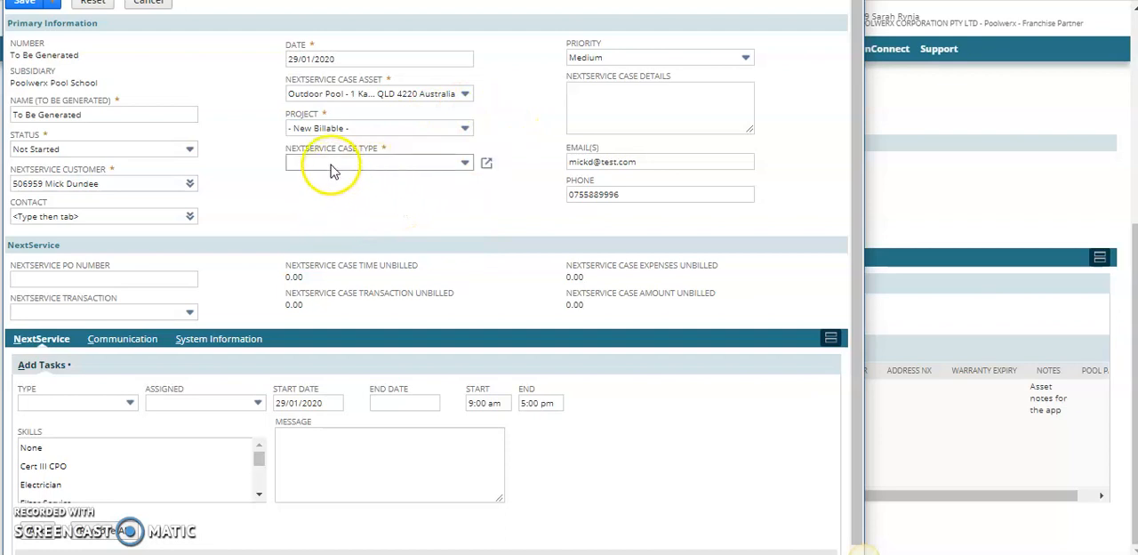
click(327, 165)
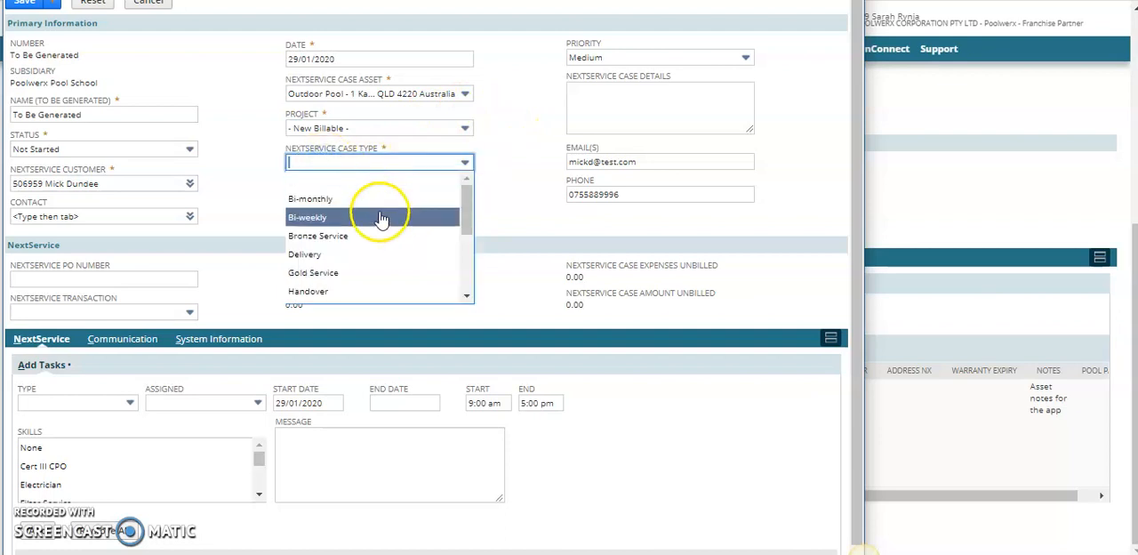
scroll(393, 261, down, 4)
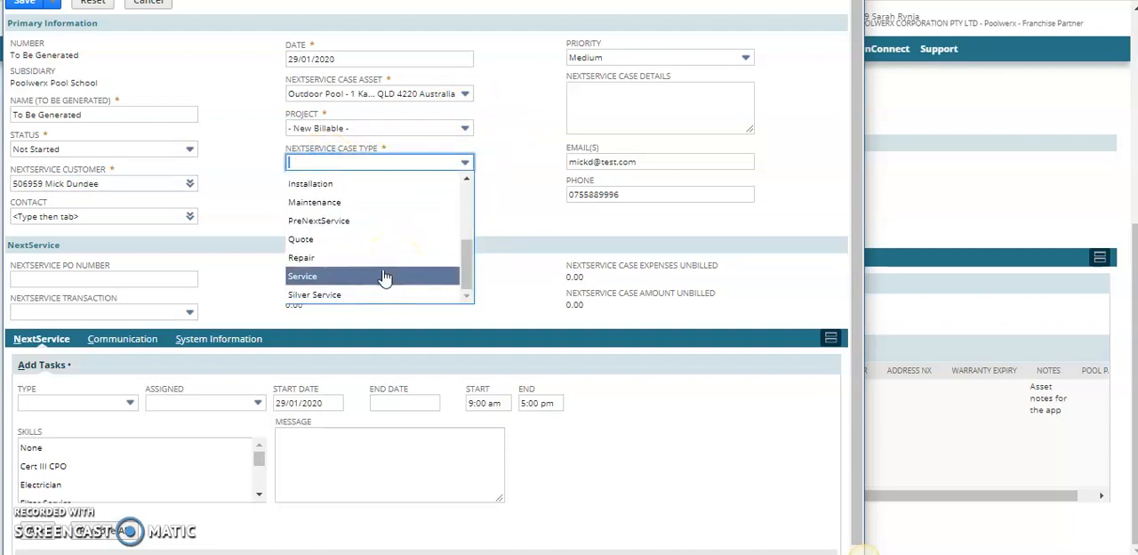
click(390, 275)
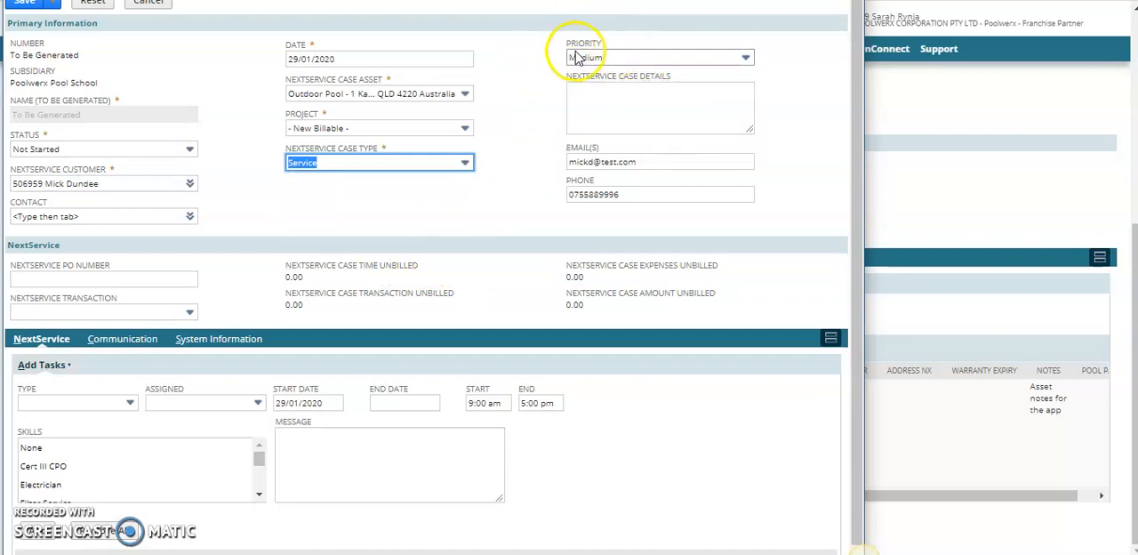
Set the case priority to High and enter "Green Pool - 5 visits" as the NextService case details
click(618, 56)
click(599, 96)
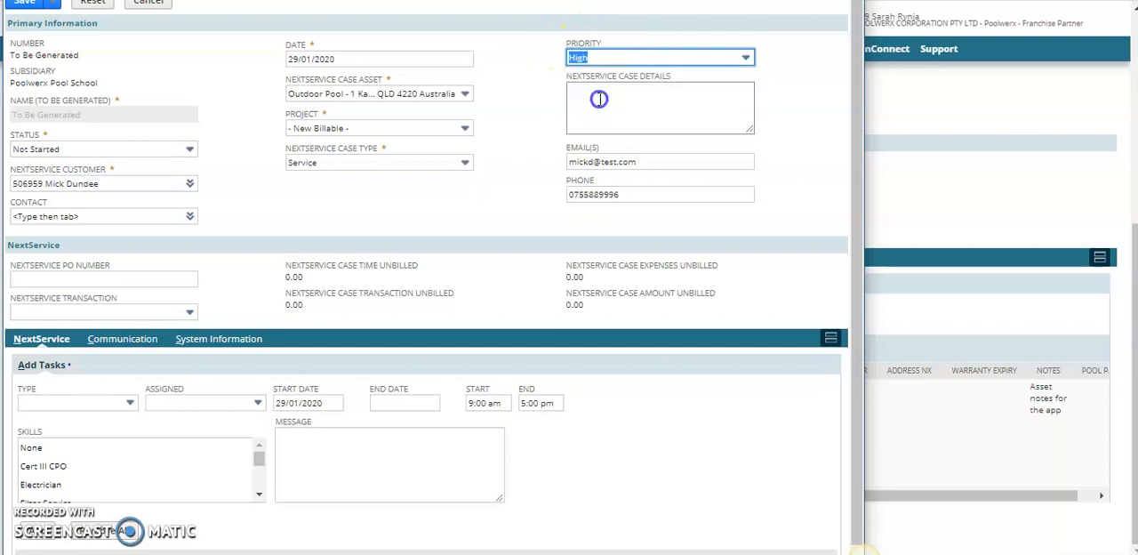
click(624, 101)
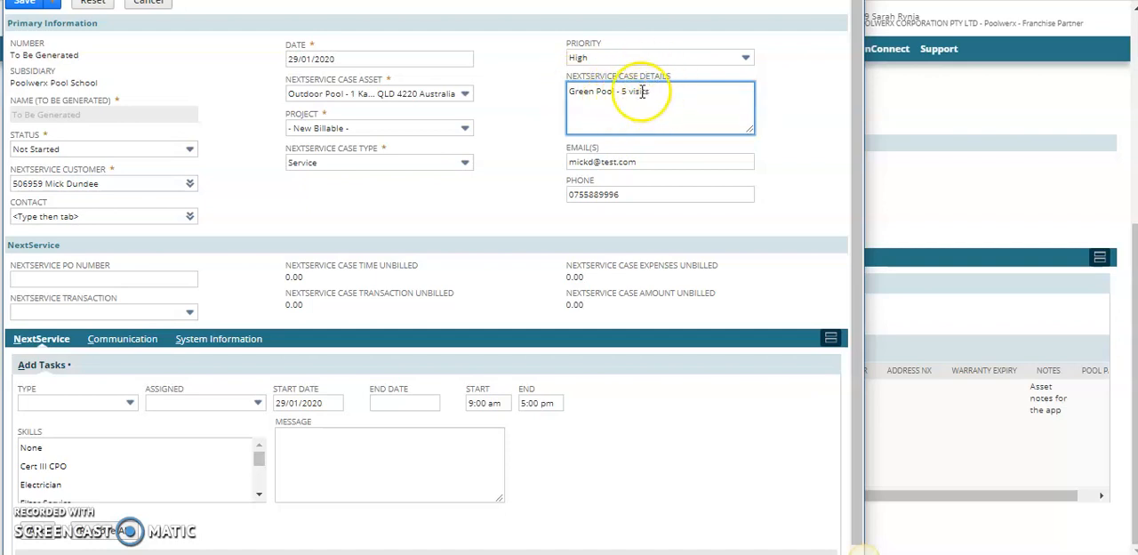
Copy the NextService case details text and set the new task type to Green Pool
scroll(521, 272, down, 1)
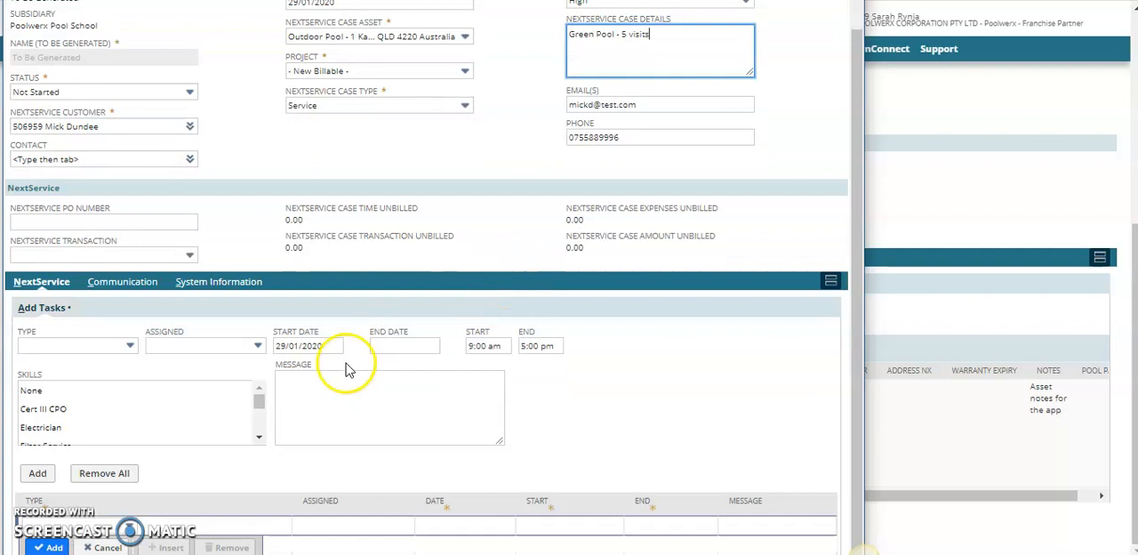
drag(665, 38, 539, 35)
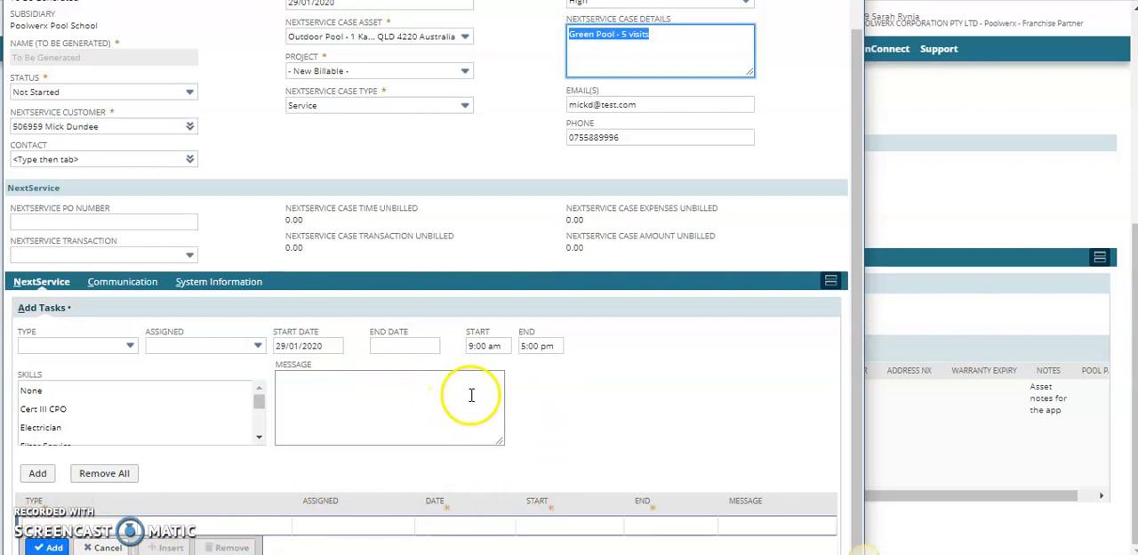
click(87, 345)
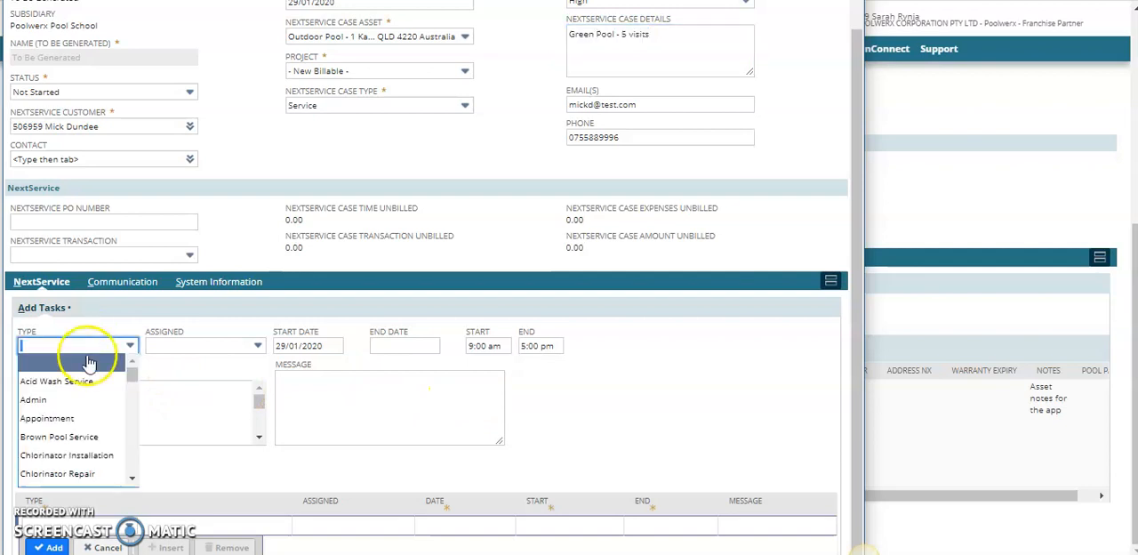
scroll(79, 427, down, 2)
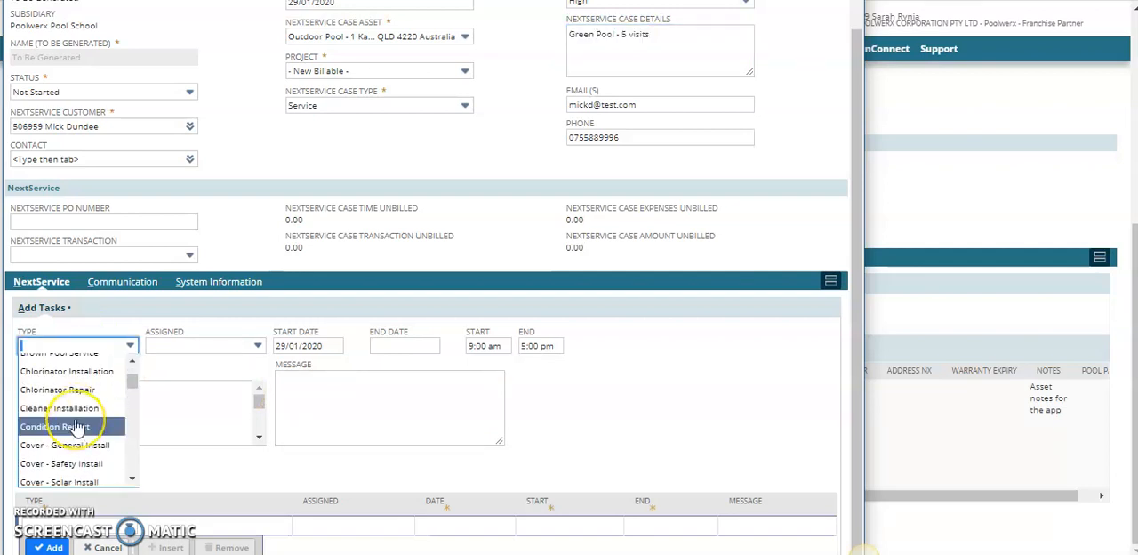
scroll(78, 436, down, 4)
text(Green Pool)
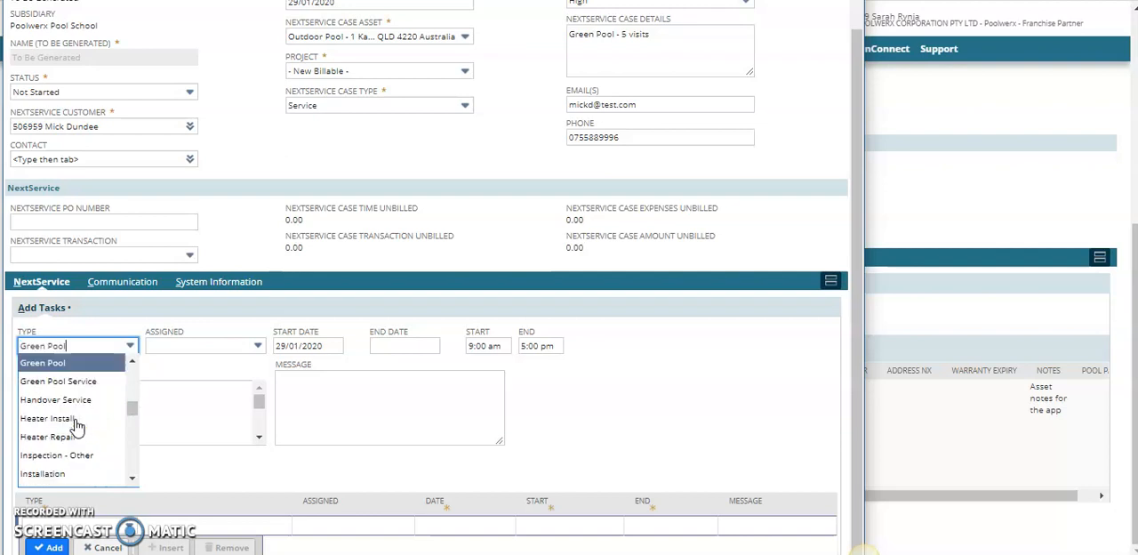
click(58, 362)
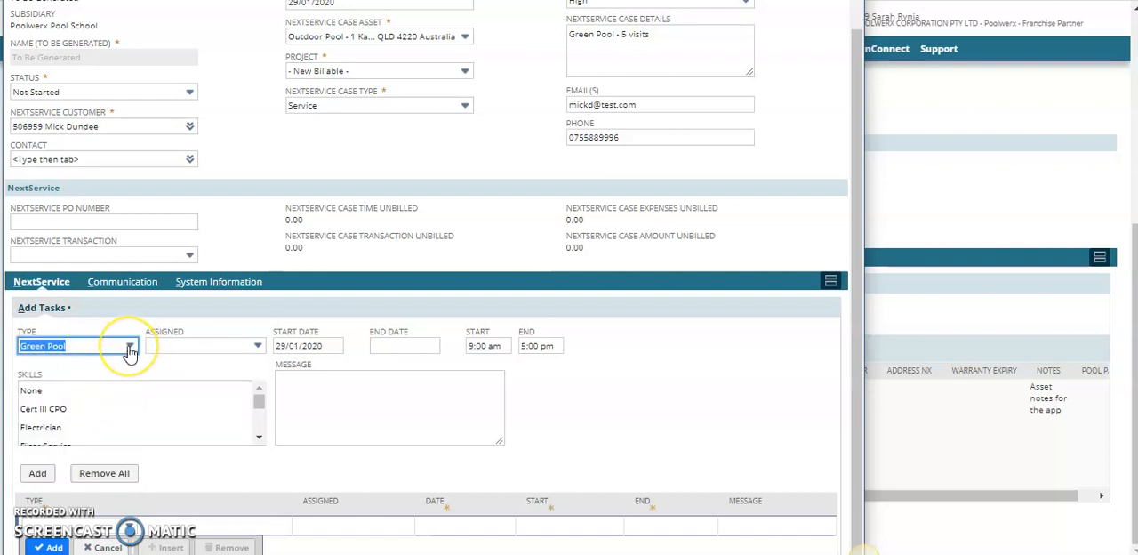
Select Pool Clean as the required skill and assign the tasks to the available matching technician
click(182, 351)
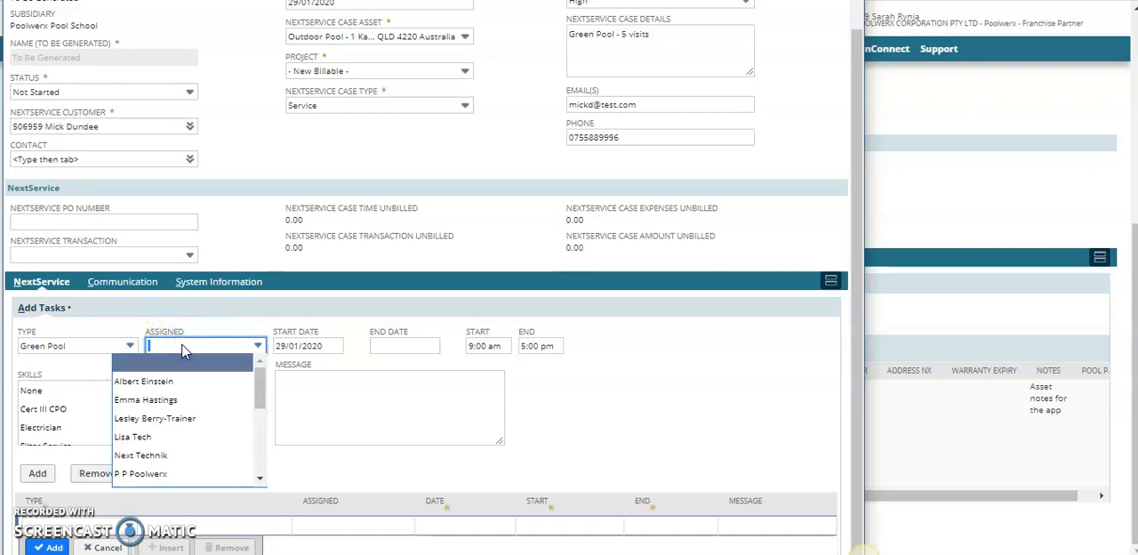
click(178, 349)
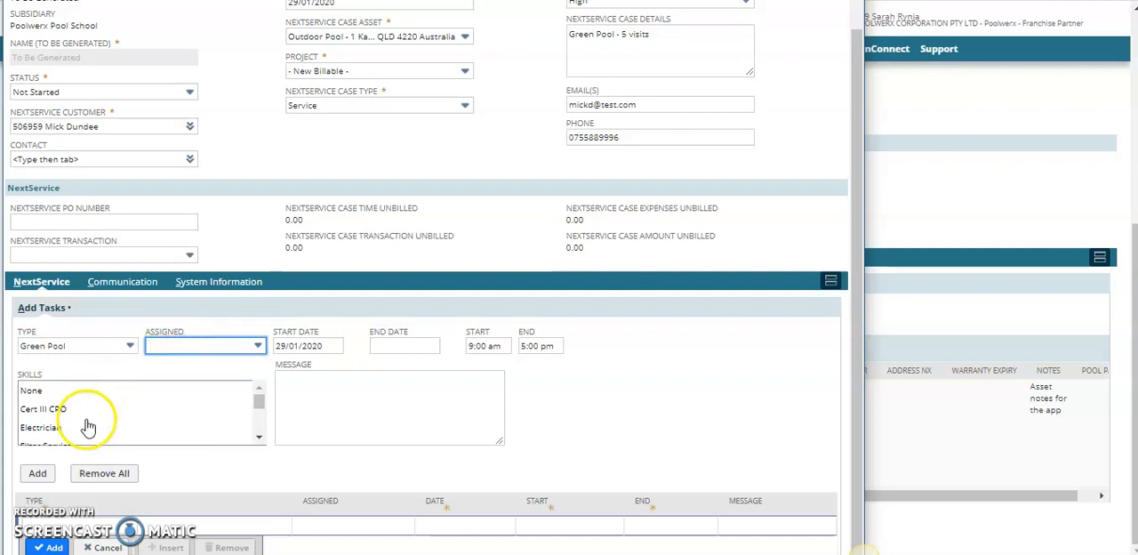
scroll(93, 405, down, 3)
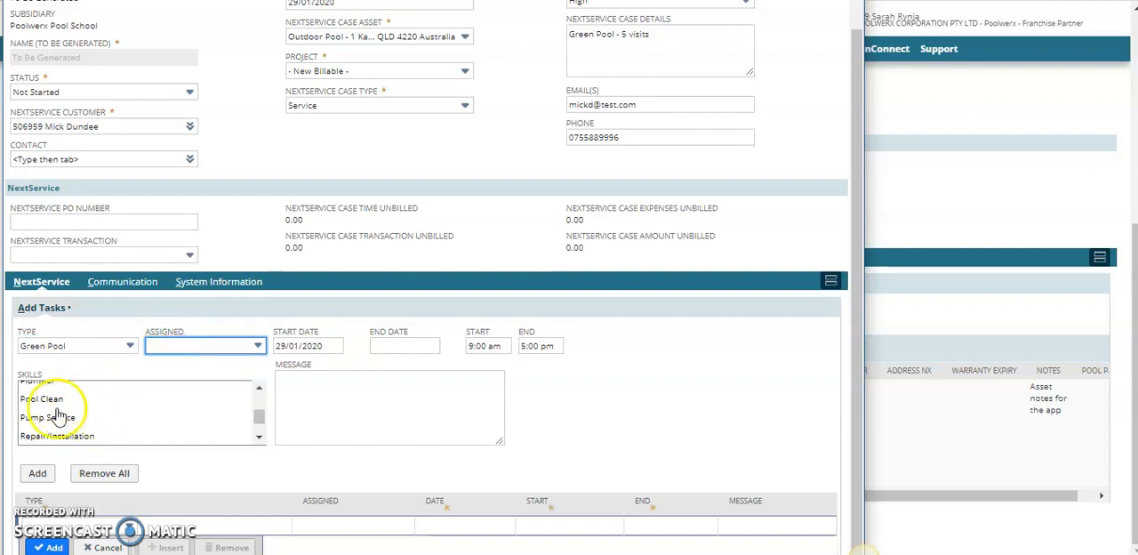
click(62, 400)
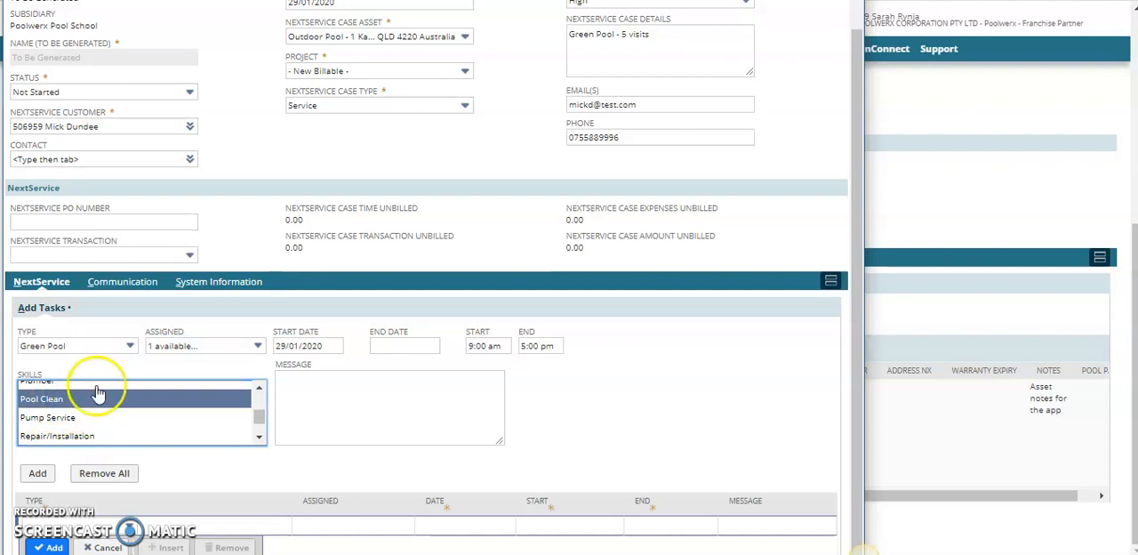
click(180, 352)
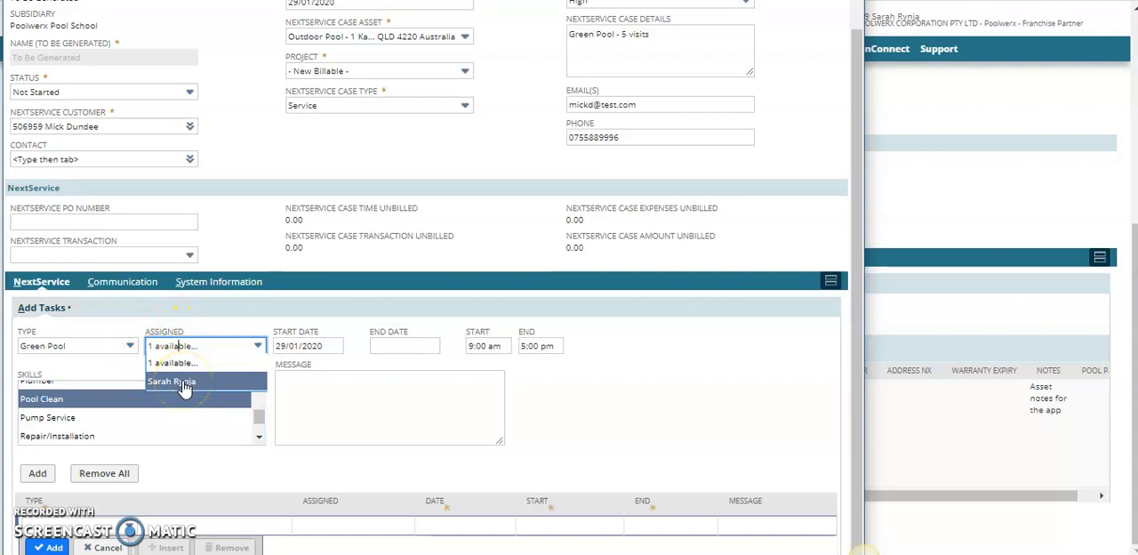
click(184, 383)
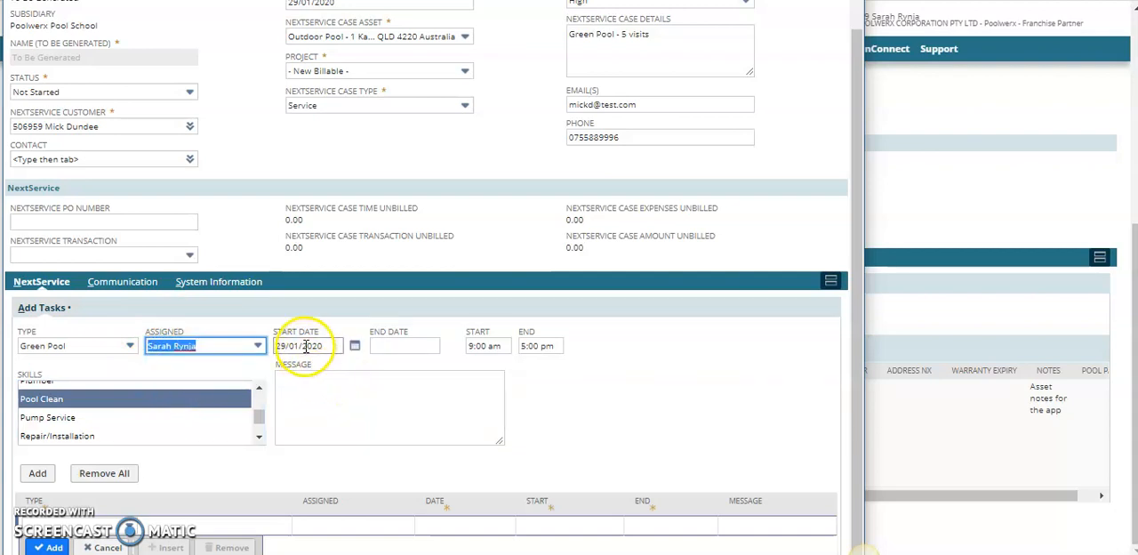
Schedule the tasks from 30/01/2020 to 03/02/2020, with start time 11:00 am and end time 12:00 am
click(352, 350)
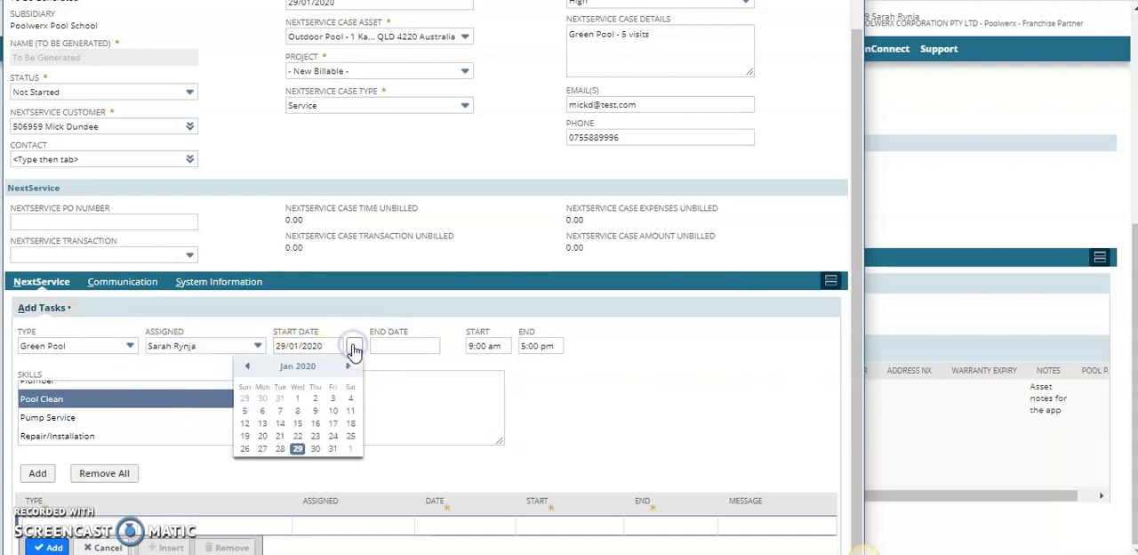
click(317, 450)
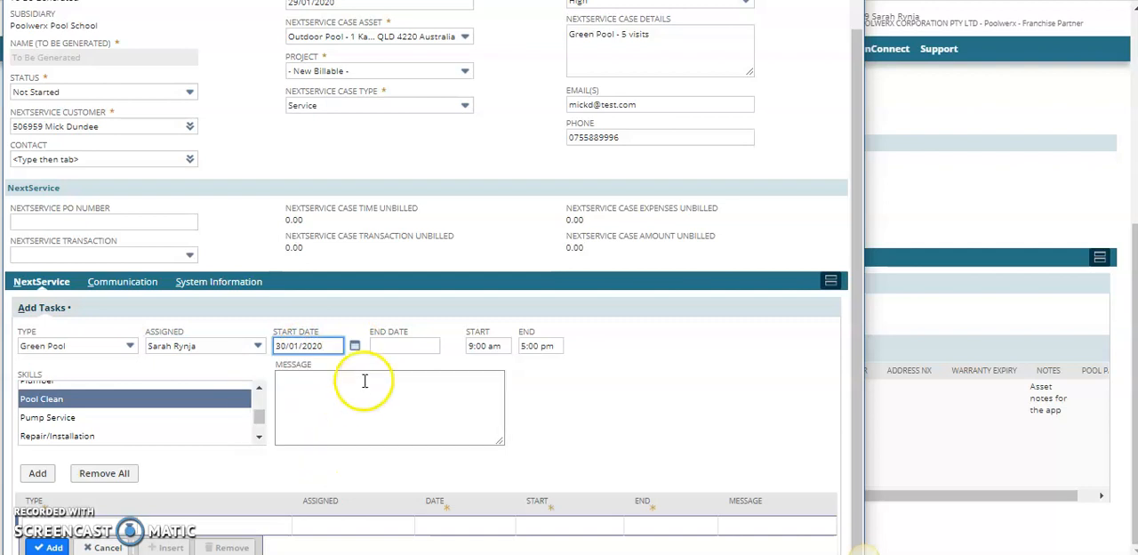
click(406, 345)
click(451, 347)
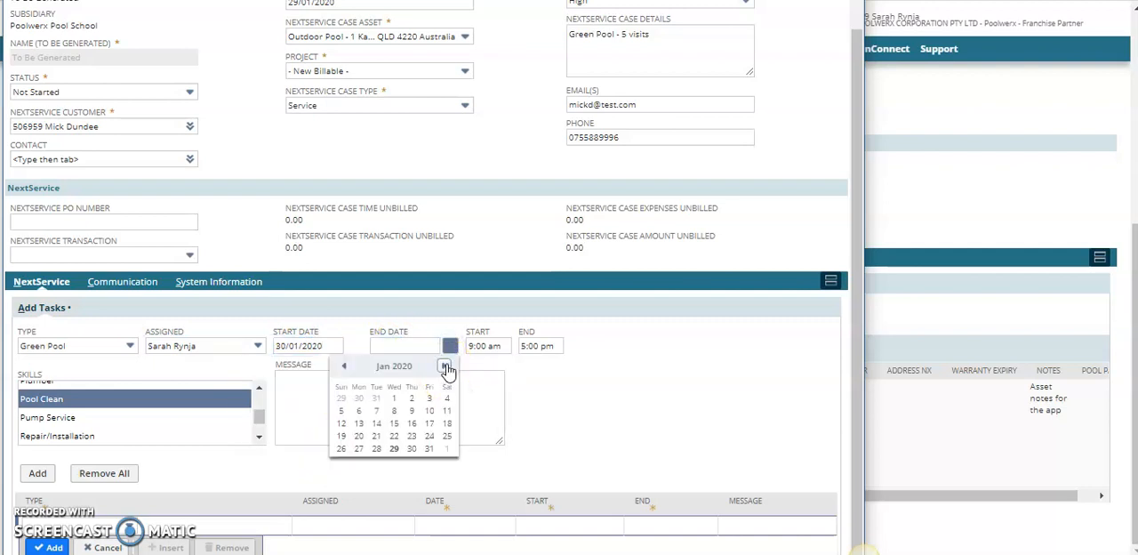
click(445, 367)
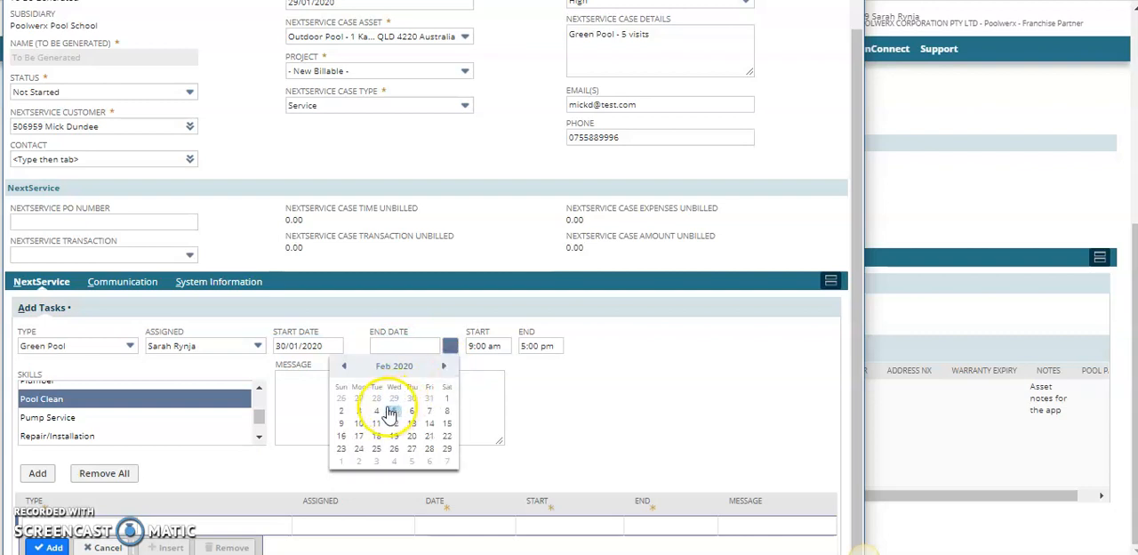
click(358, 412)
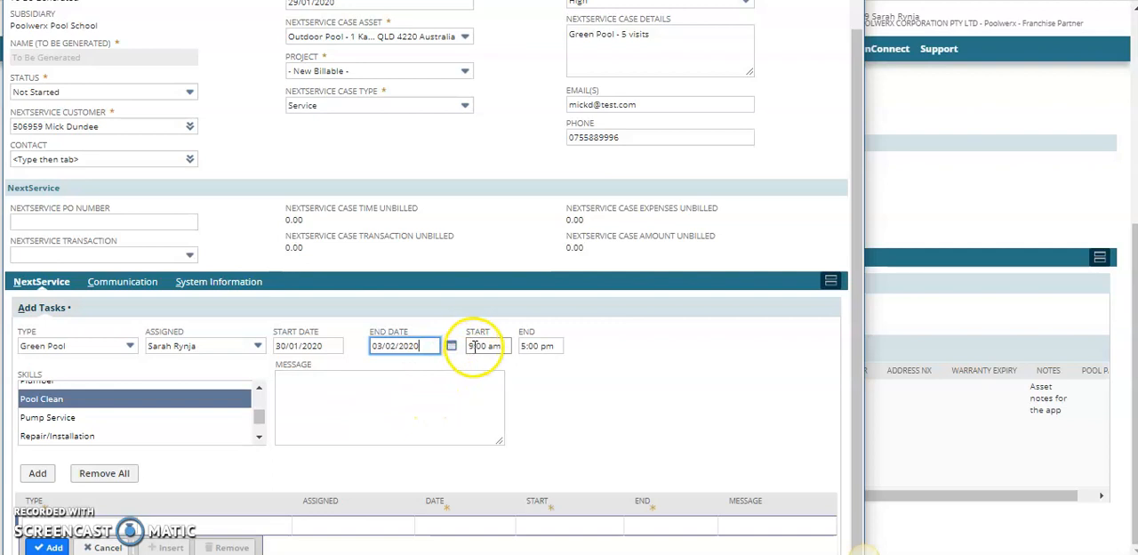
click(470, 345)
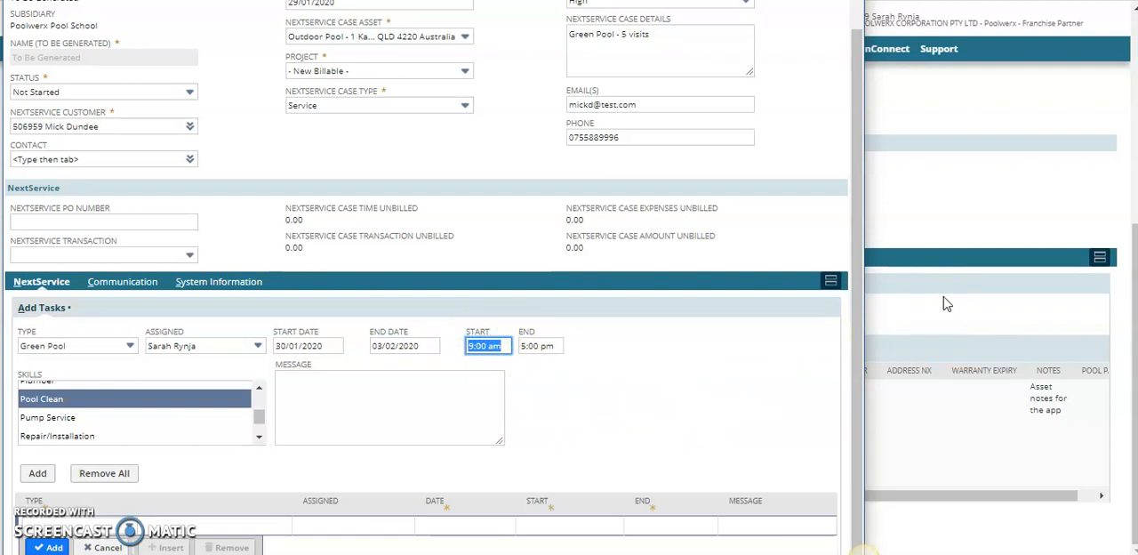
key(Tab)
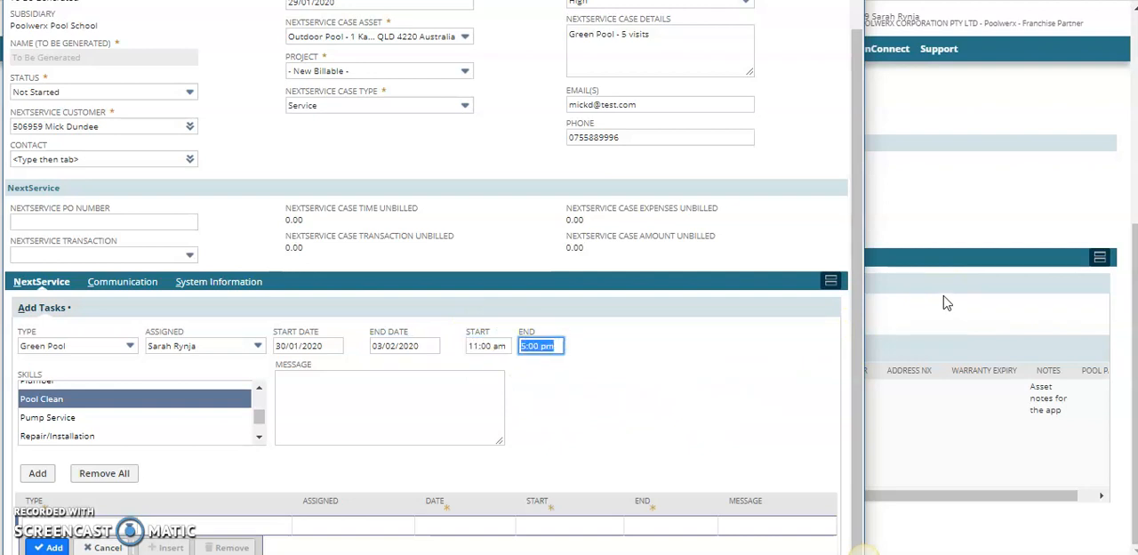
key(Tab)
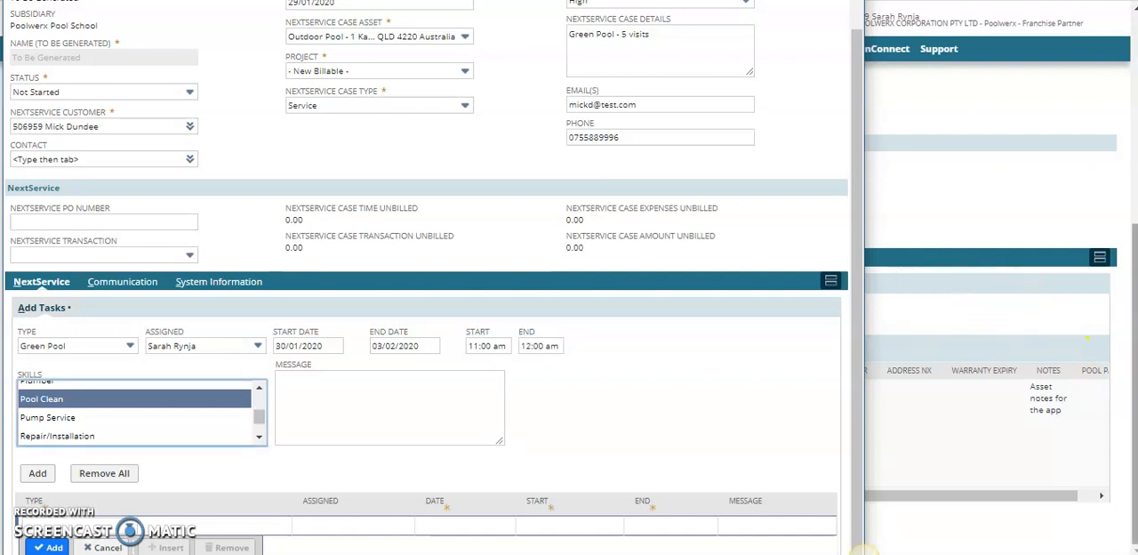
Paste "Green Pool - 5 visits" as the task message and add the tasks to the case's task list
click(348, 392)
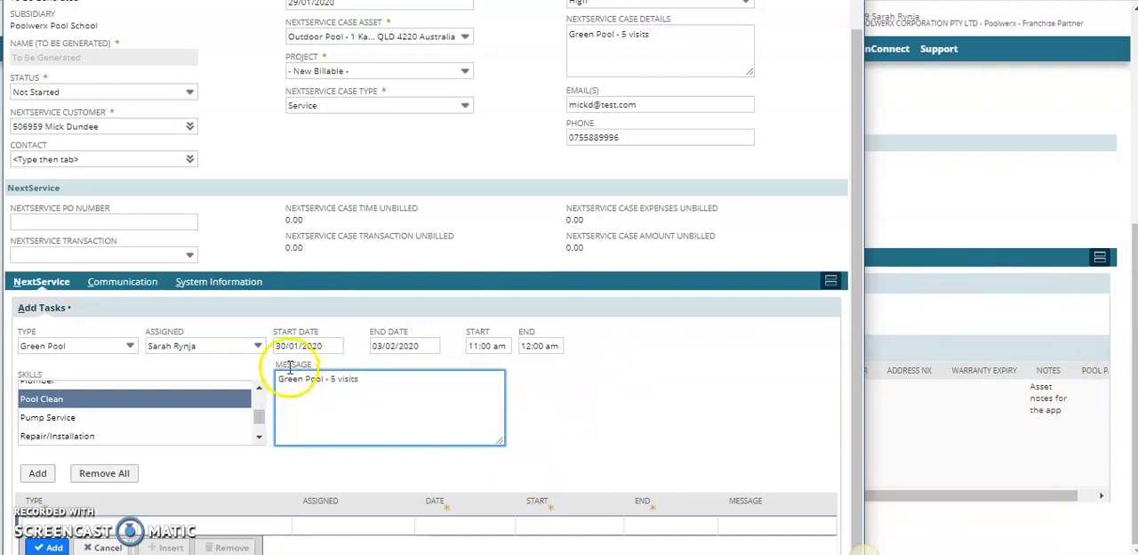
click(37, 473)
scroll(253, 376, down, 1)
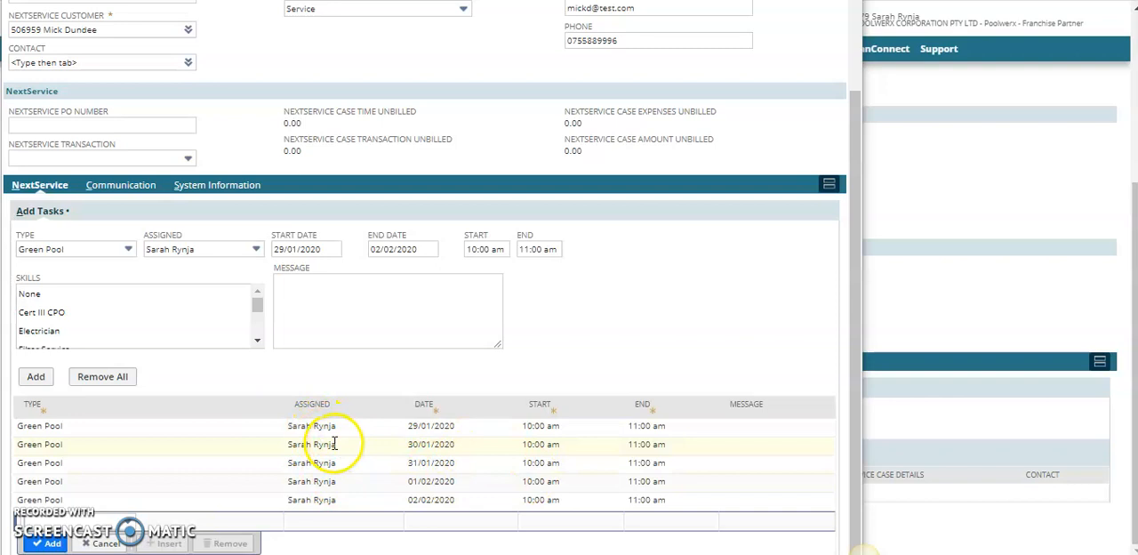
Reassign the first Green Pool task to a different technician and enter "Check Equipment" as its message
click(296, 426)
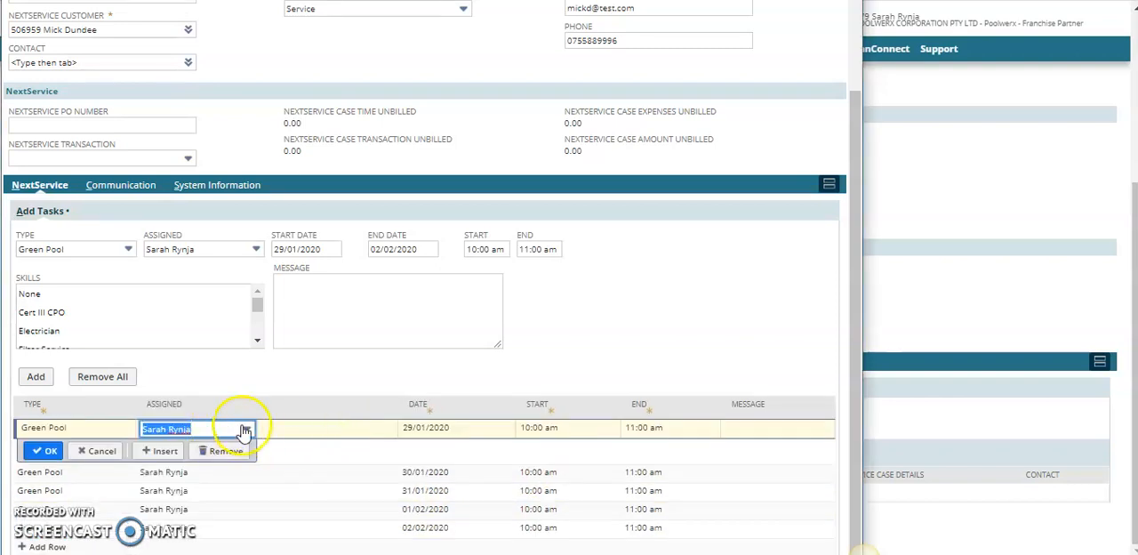
click(241, 429)
click(213, 465)
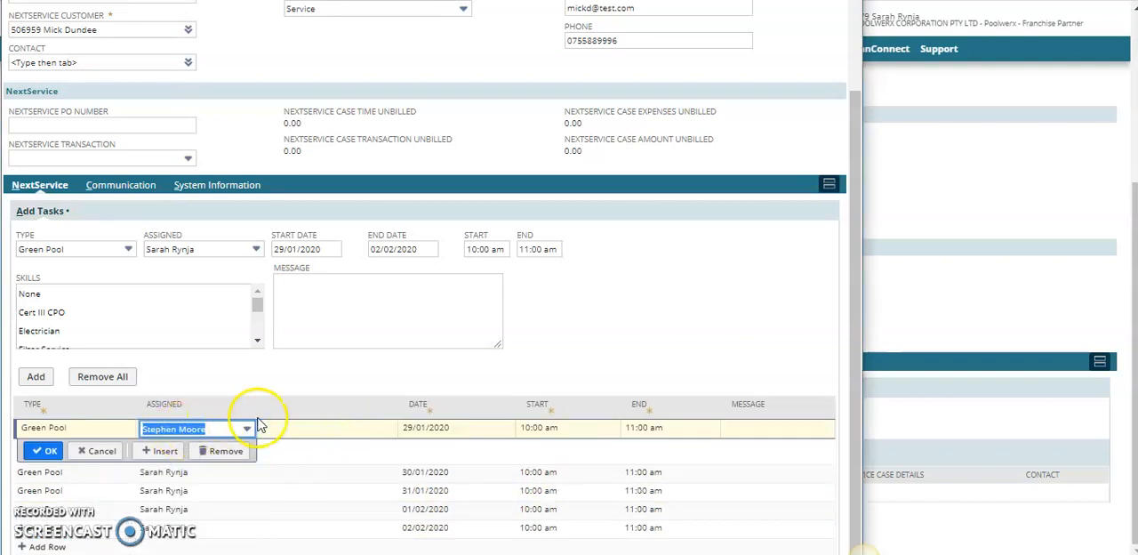
click(755, 430)
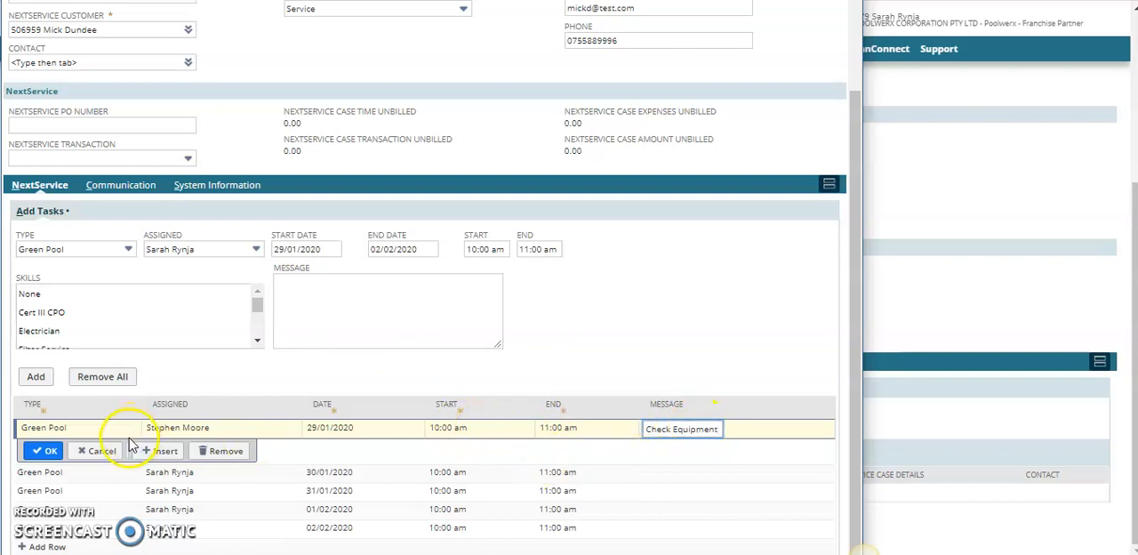
click(44, 453)
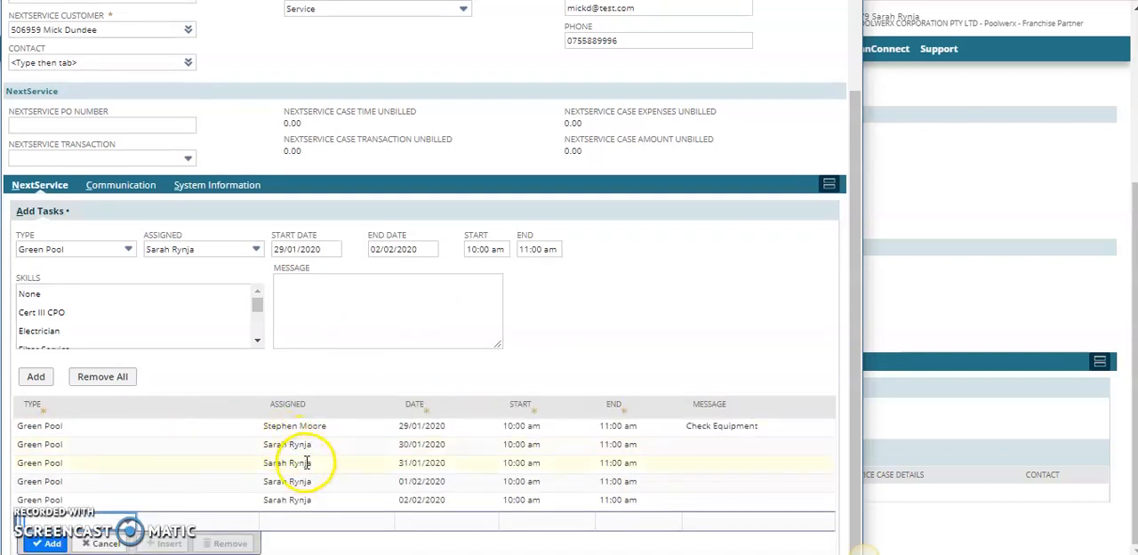
Enter "Visit2" as the second Green Pool task's message and set its date to 29/01/2020
click(722, 444)
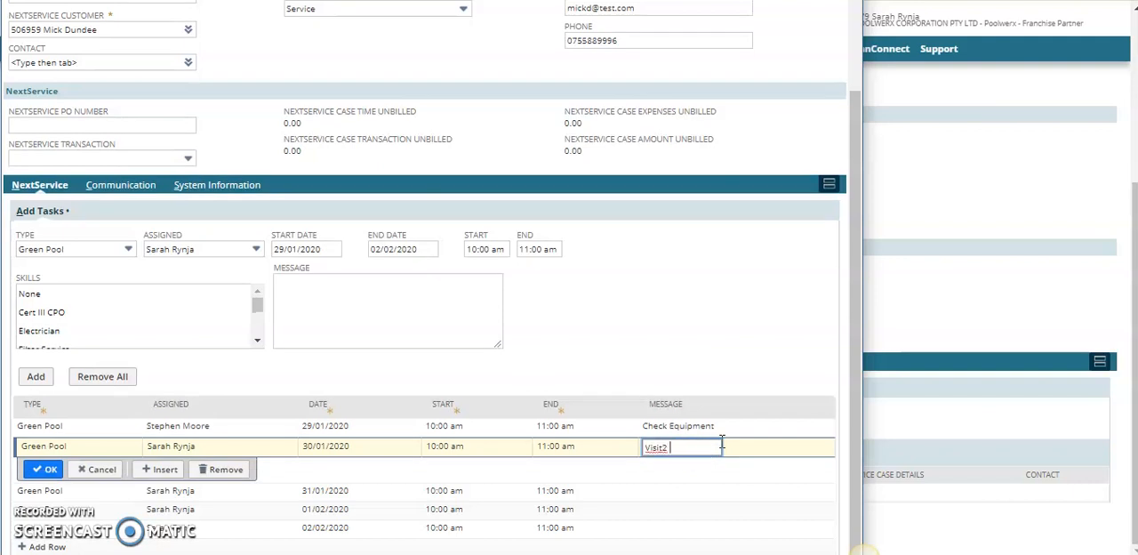
click(46, 469)
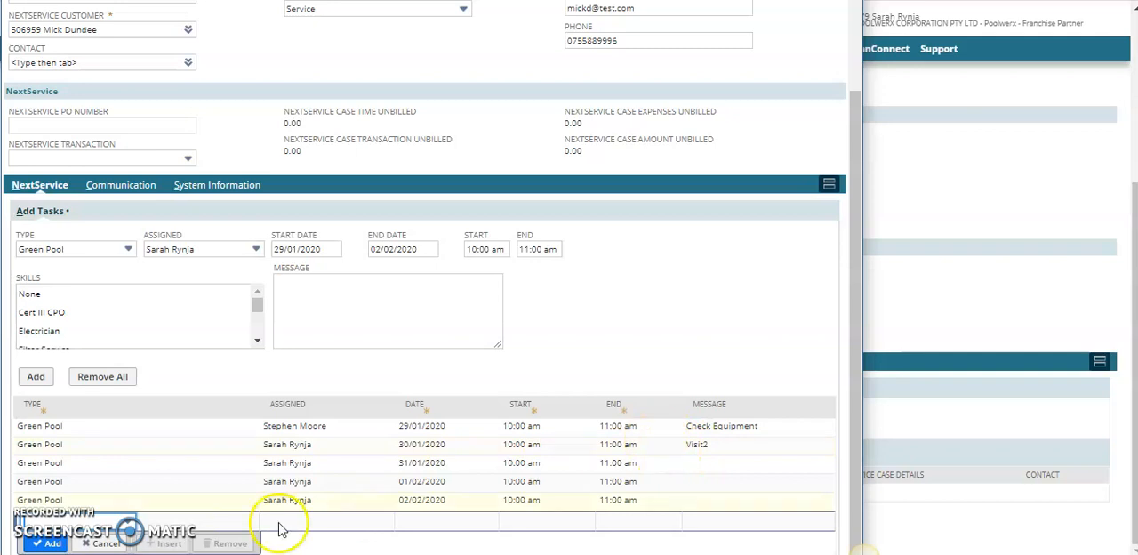
click(416, 442)
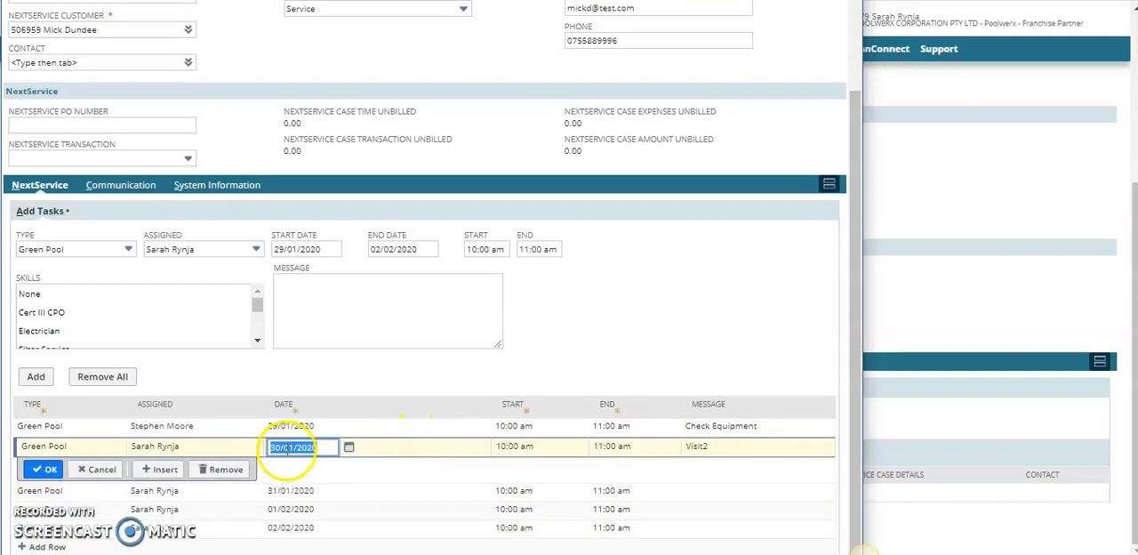
click(281, 448)
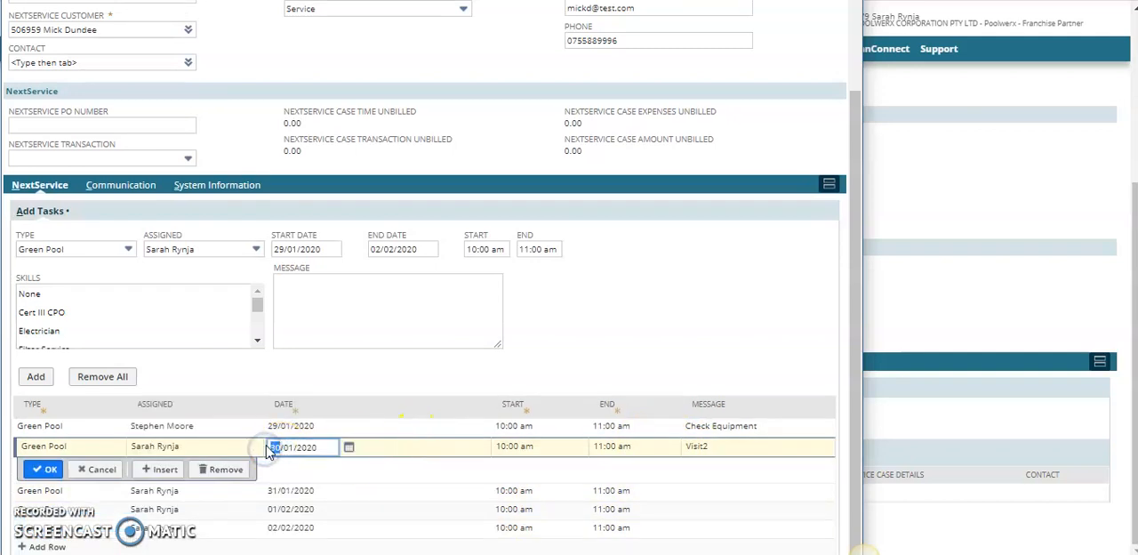
text(29)
key(Tab)
click(45, 469)
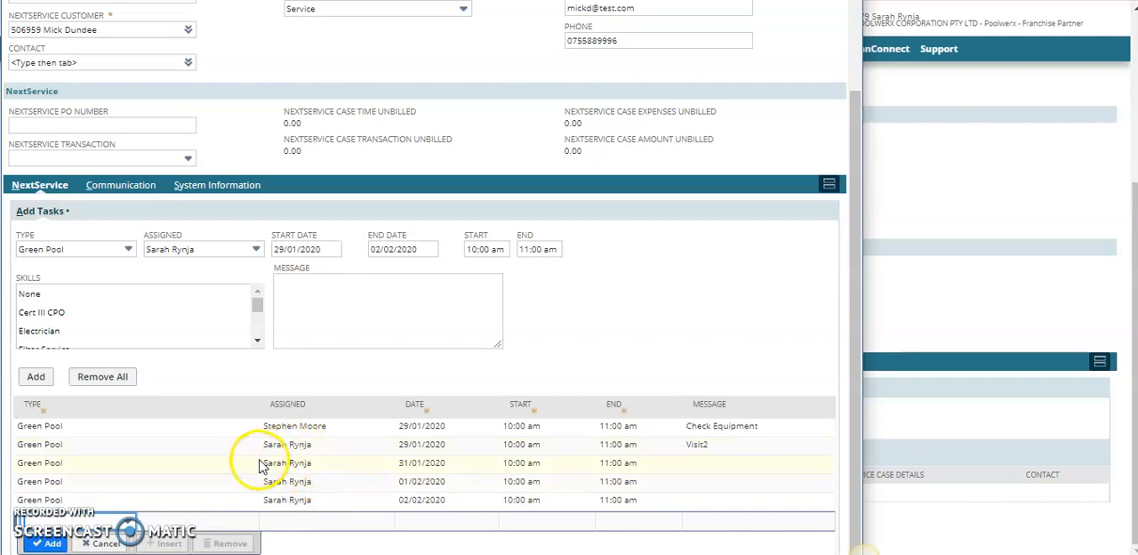
click(49, 544)
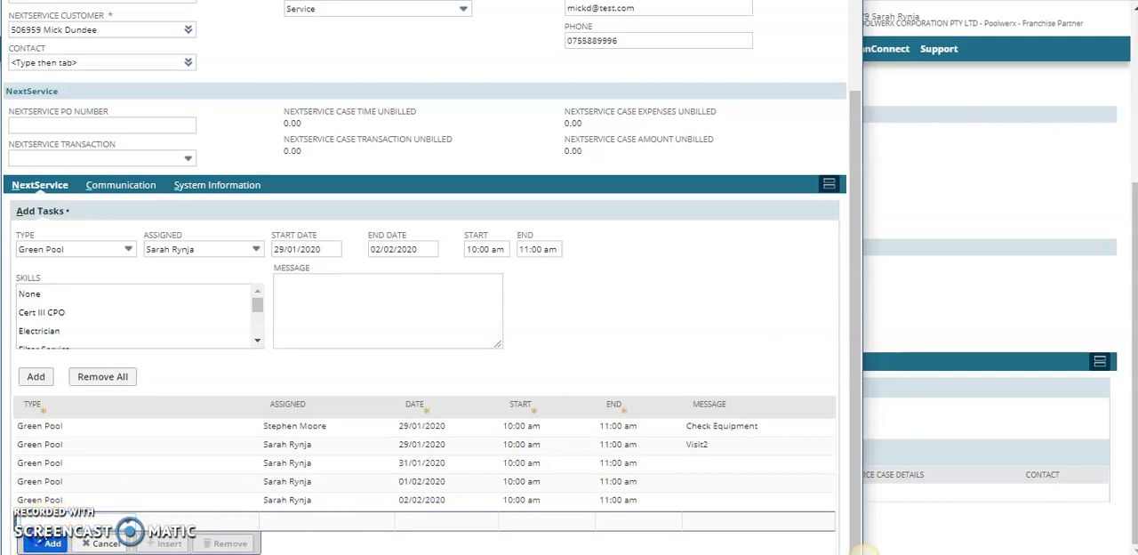
Reload the client record to refresh its related lists
scroll(44, 110, up, 3)
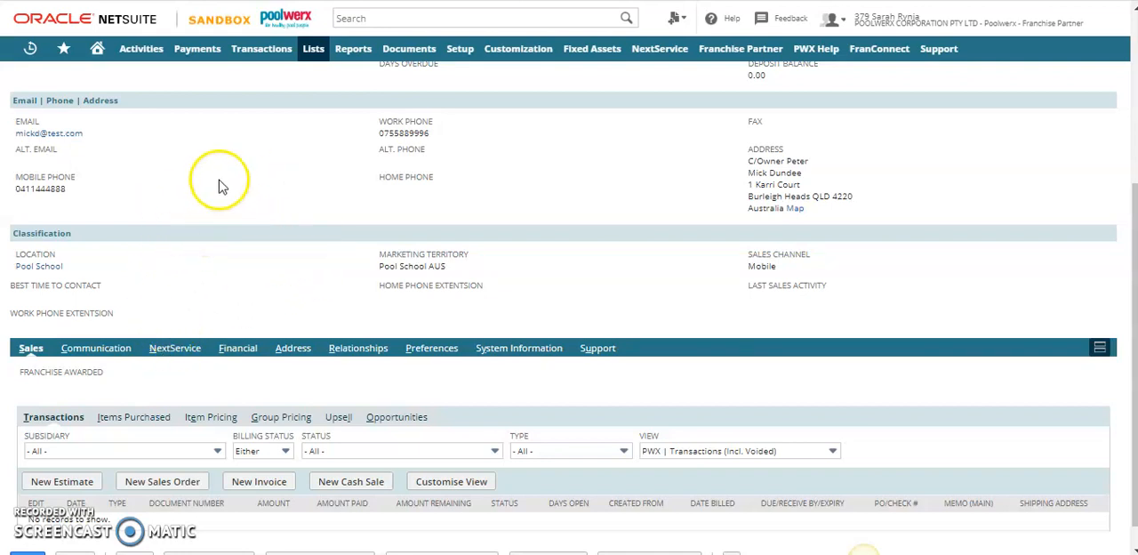
scroll(218, 187, up, 3)
right_click(181, 233)
click(220, 281)
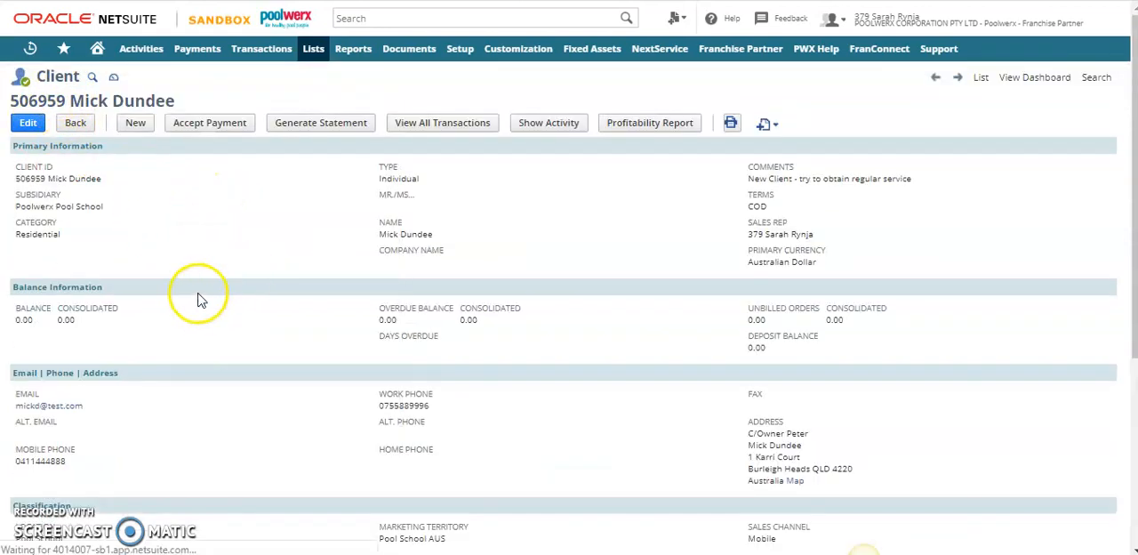
scroll(213, 364, down, 3)
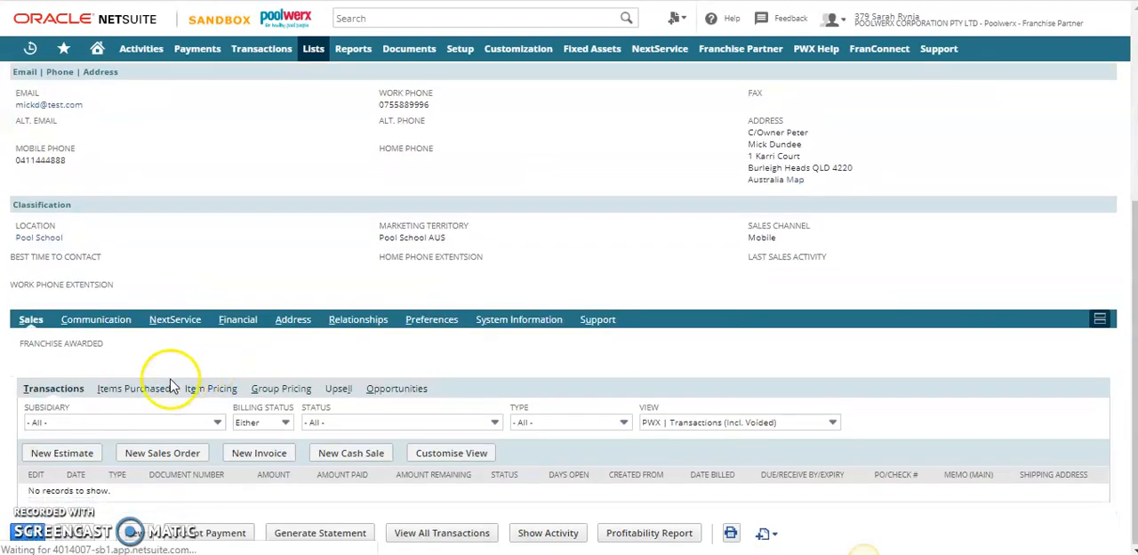
Review the client's NextService cases and the list of scheduled Green Pool tasks
click(173, 322)
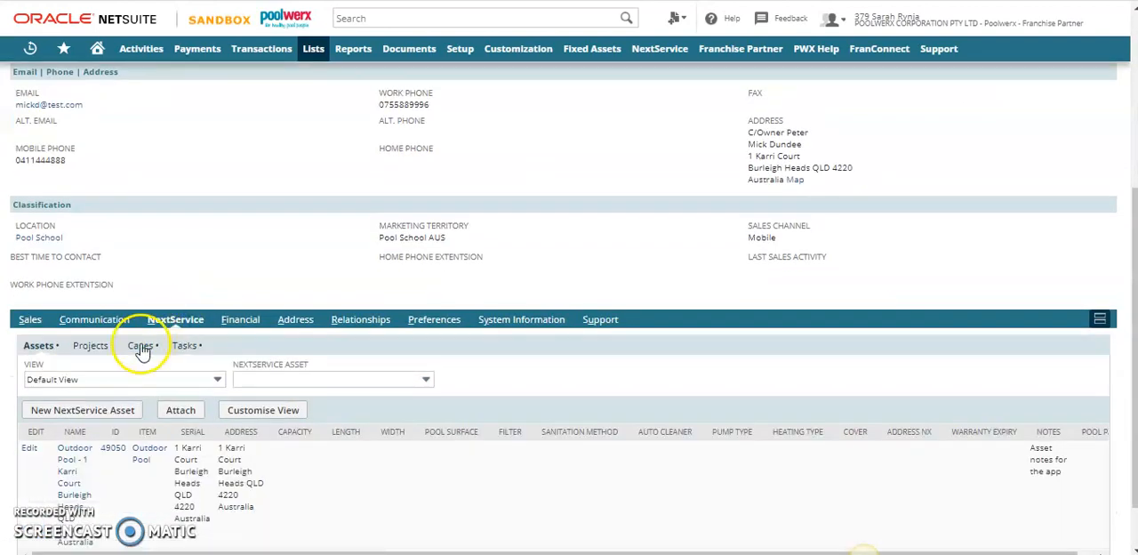
click(140, 348)
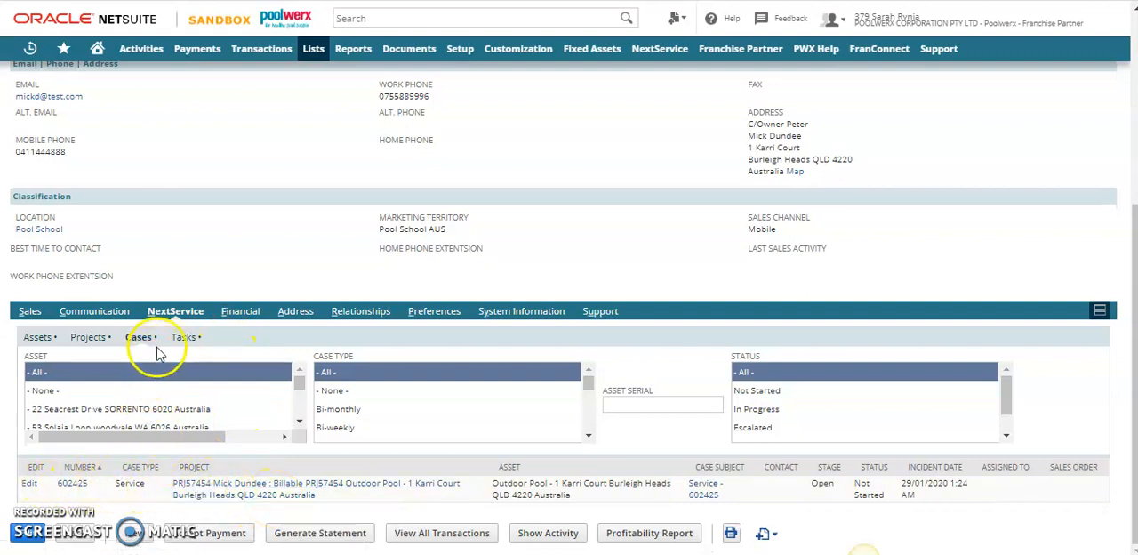
click(184, 338)
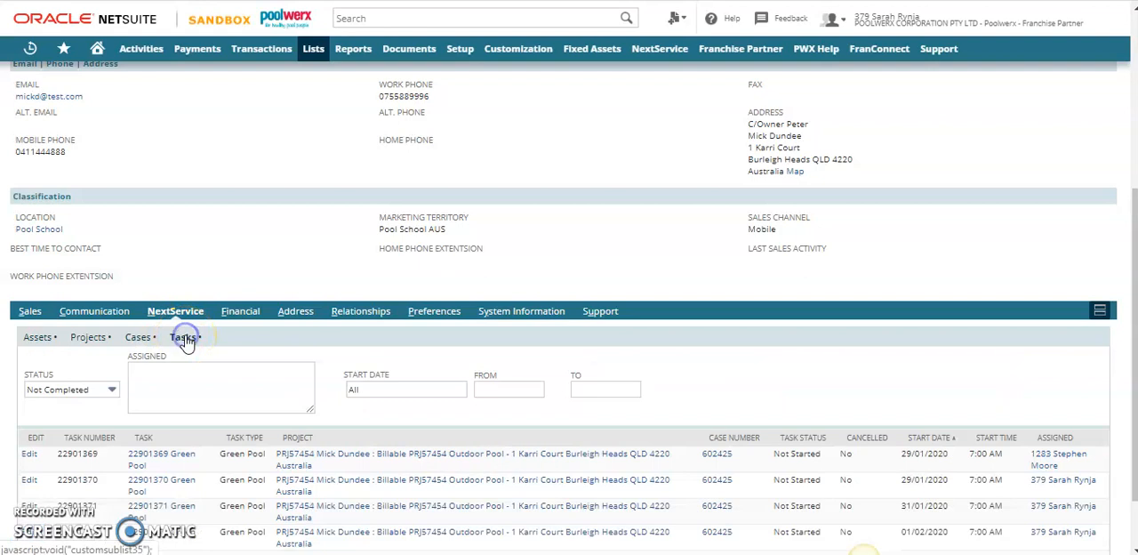
scroll(380, 363, down, 2)
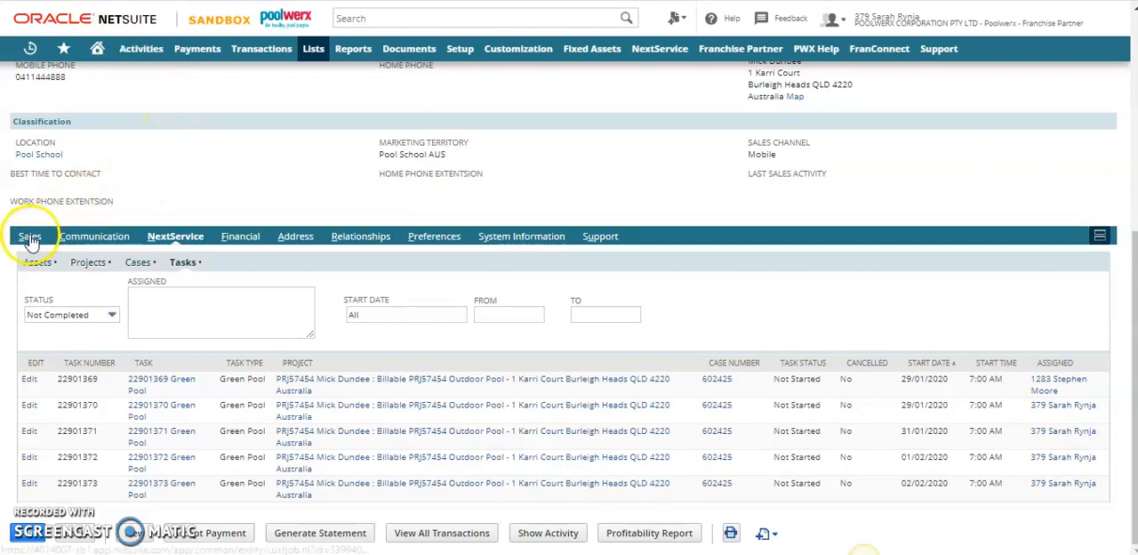
Start a new sales order from the client's sales transactions and check its property address
click(30, 238)
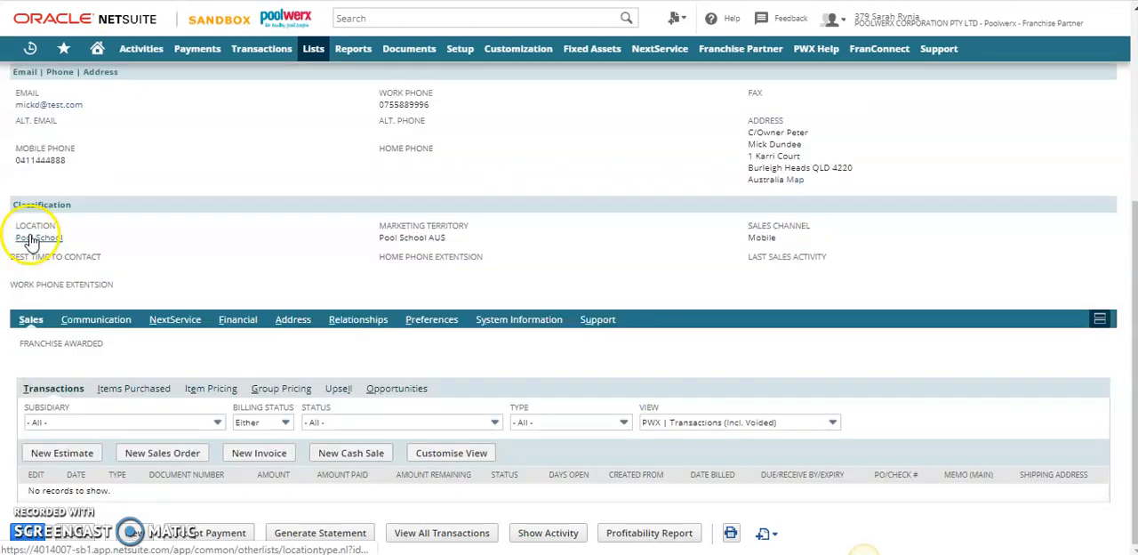
click(169, 455)
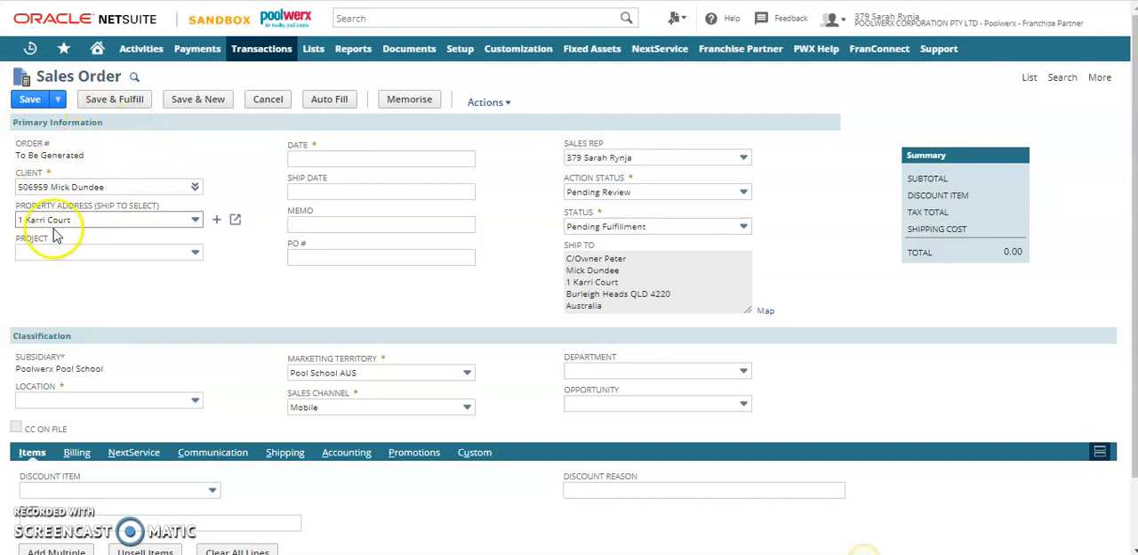
click(106, 223)
click(106, 223)
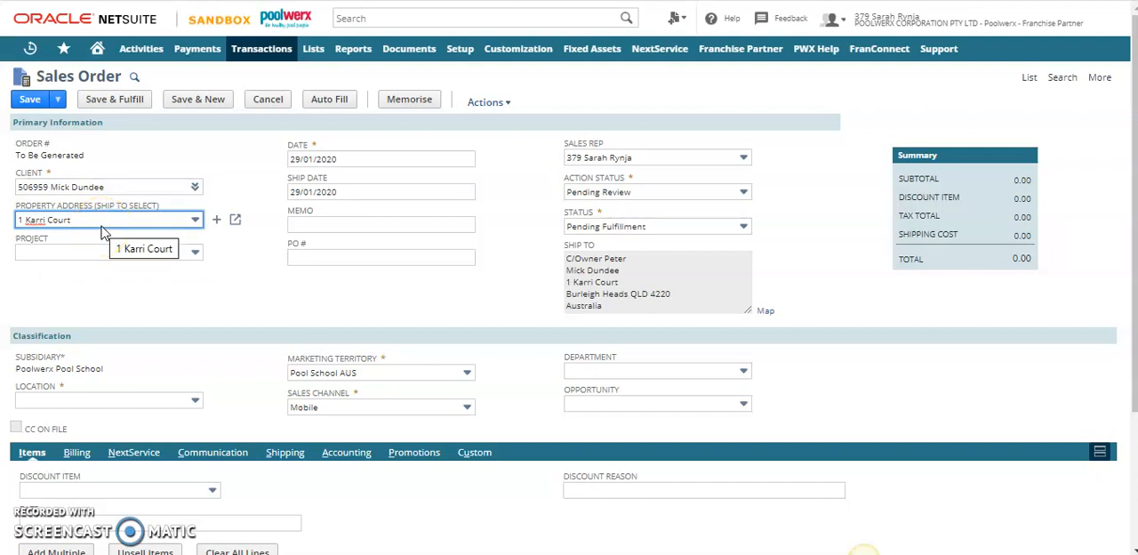
Assign the sales order to the client's billable Outdoor Pool project and look over the item lines
click(76, 253)
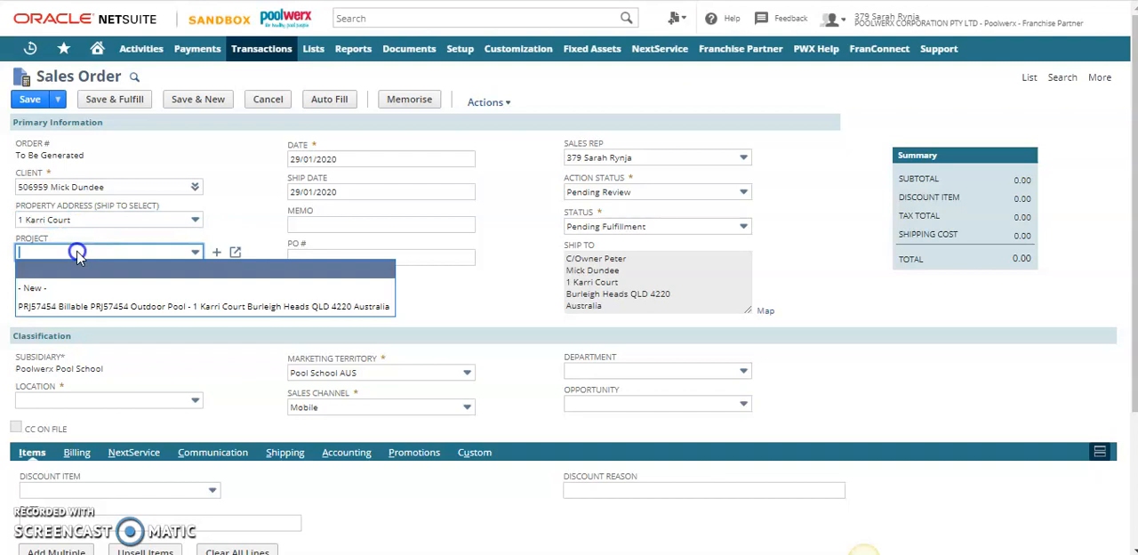
click(108, 307)
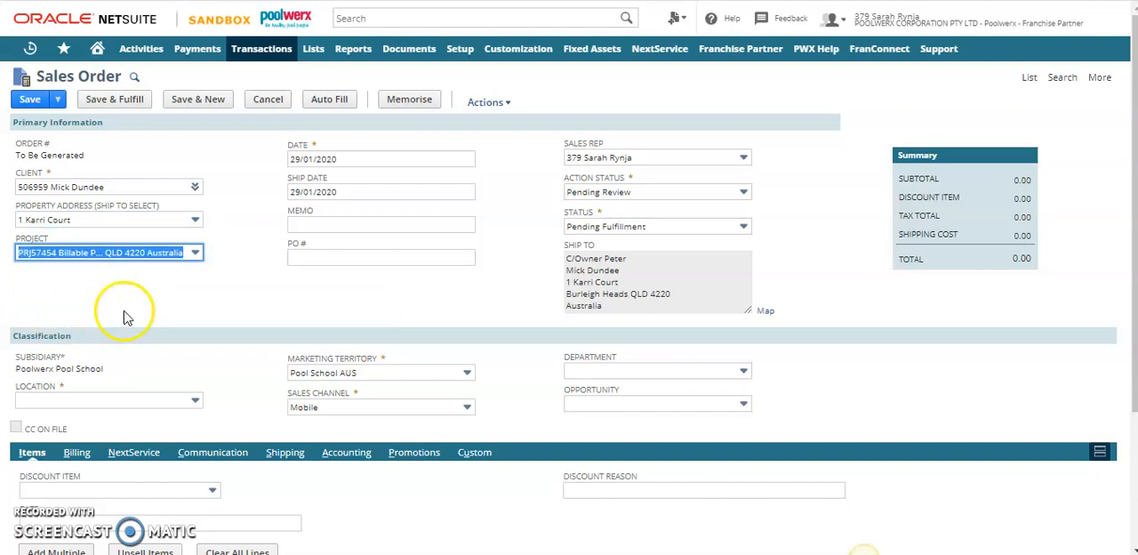
click(193, 299)
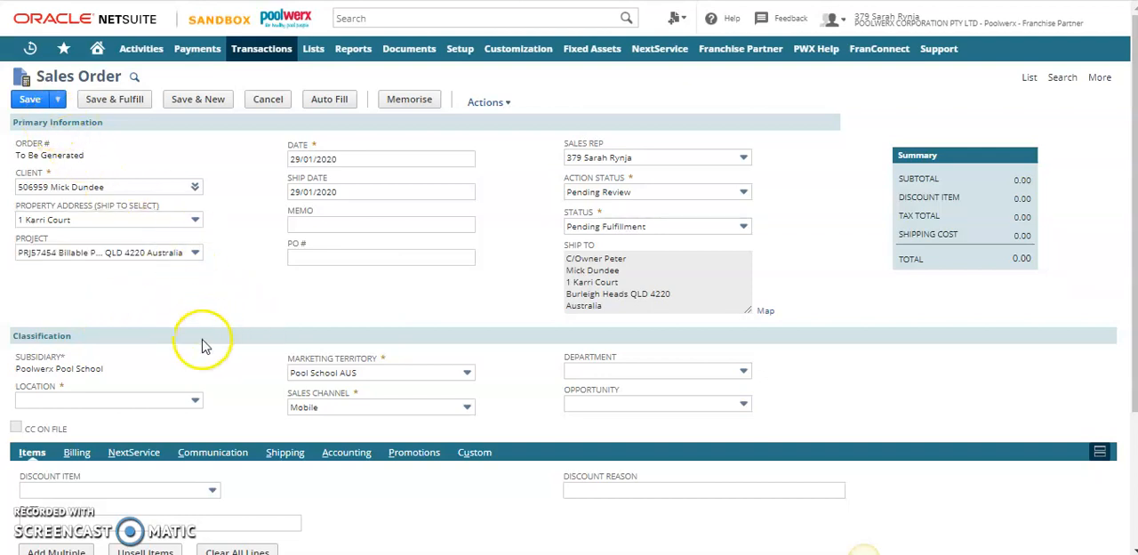
scroll(222, 374, down, 2)
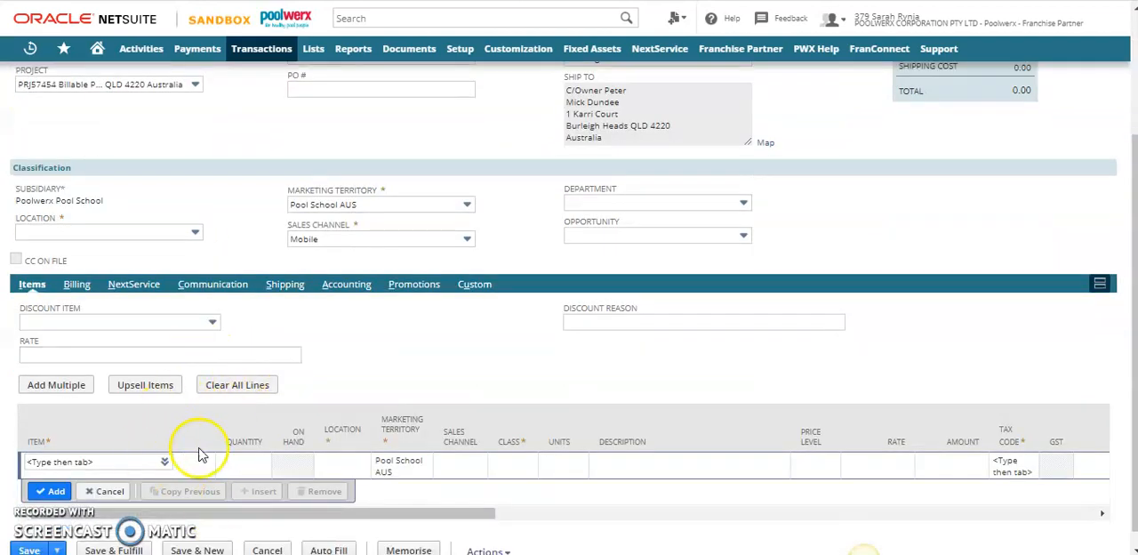
scroll(195, 418, up, 2)
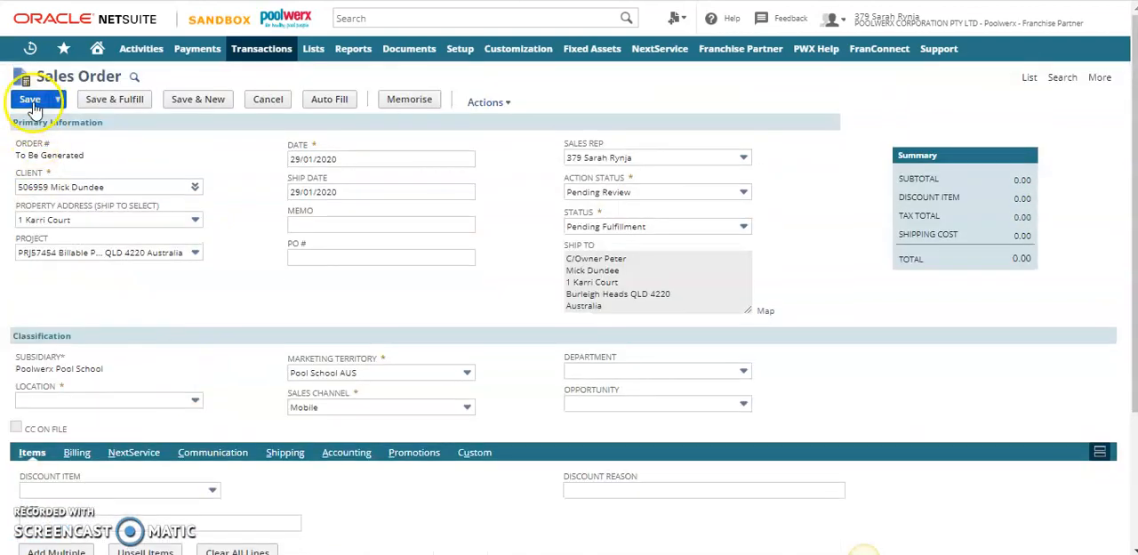